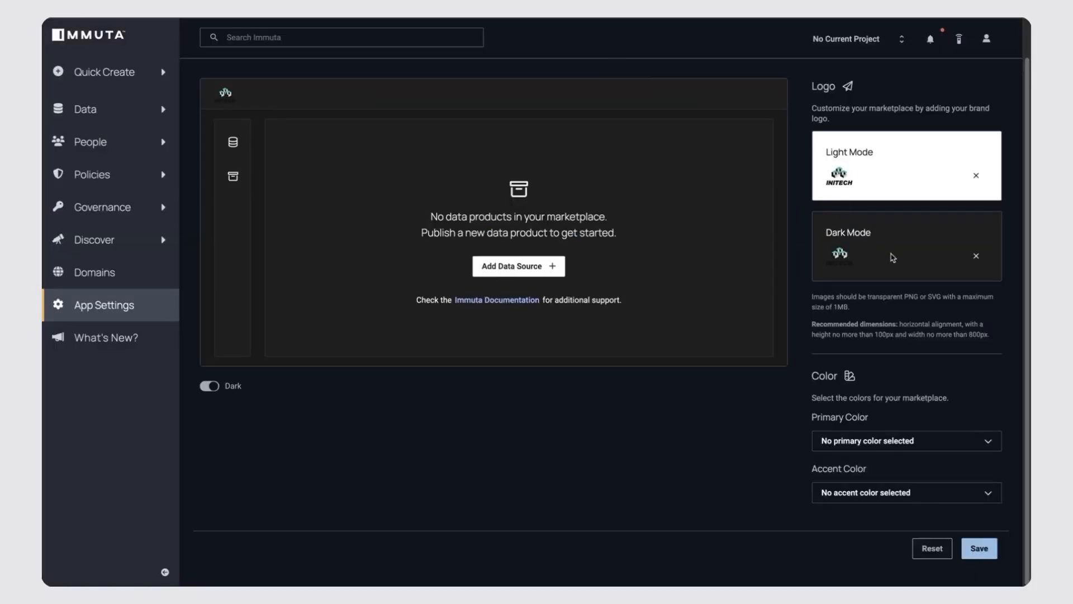
# Save the marketplace branding with its light-mode and dark-mode logos.
pyautogui.click(979, 547)
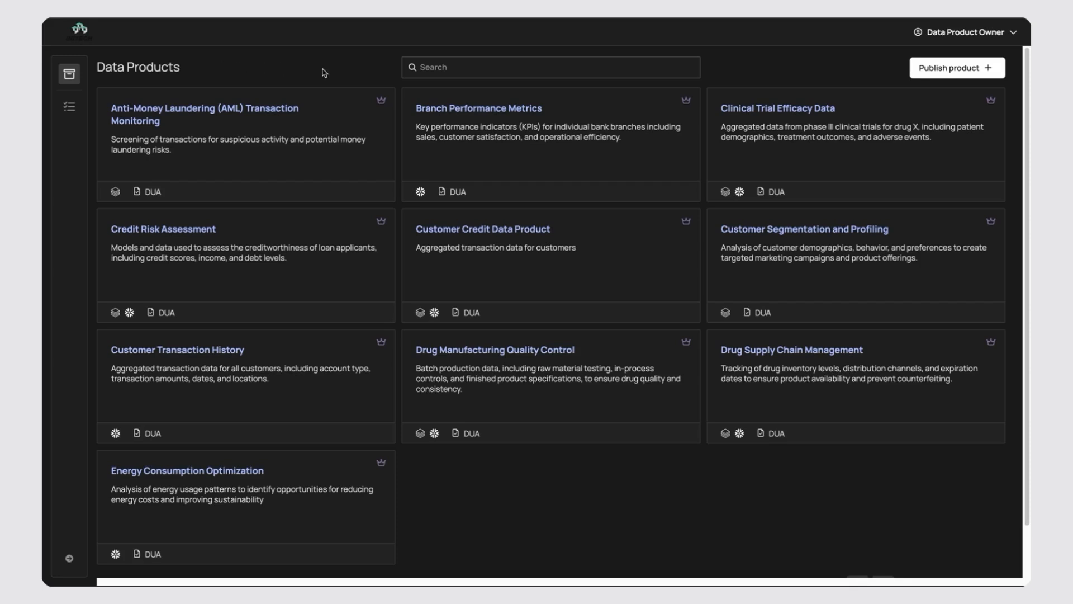
# Start publishing a new data product and assign it to the Finance domain.
pyautogui.click(936, 70)
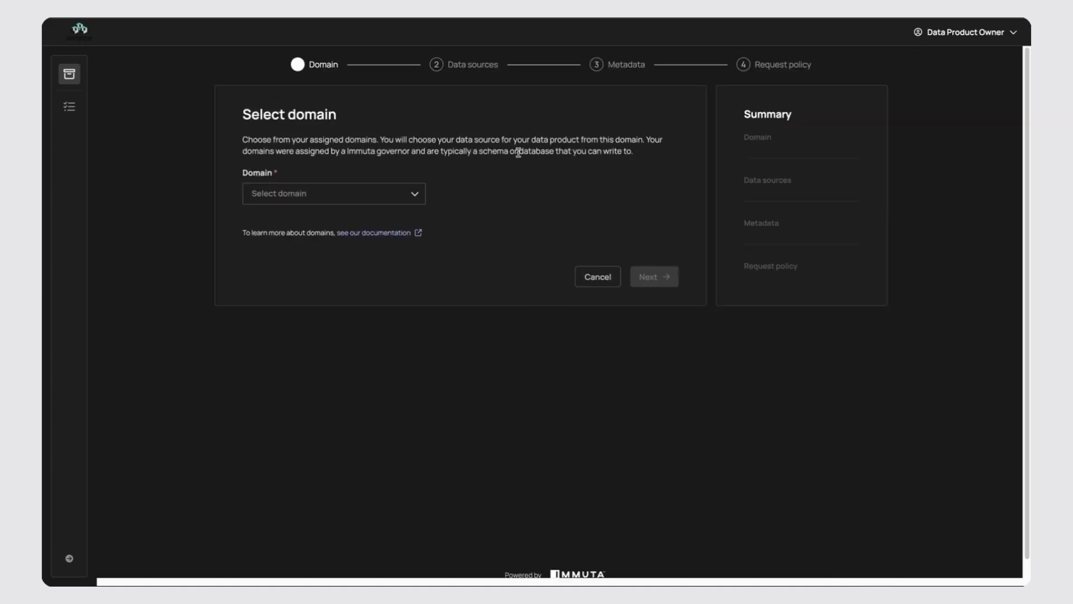
pyautogui.click(412, 197)
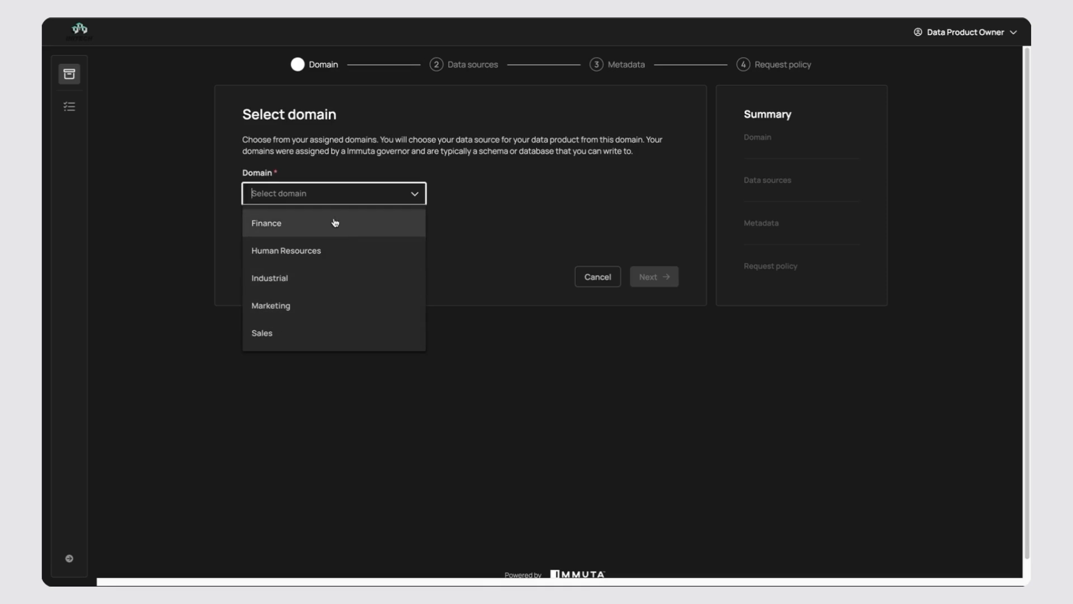
pyautogui.click(377, 225)
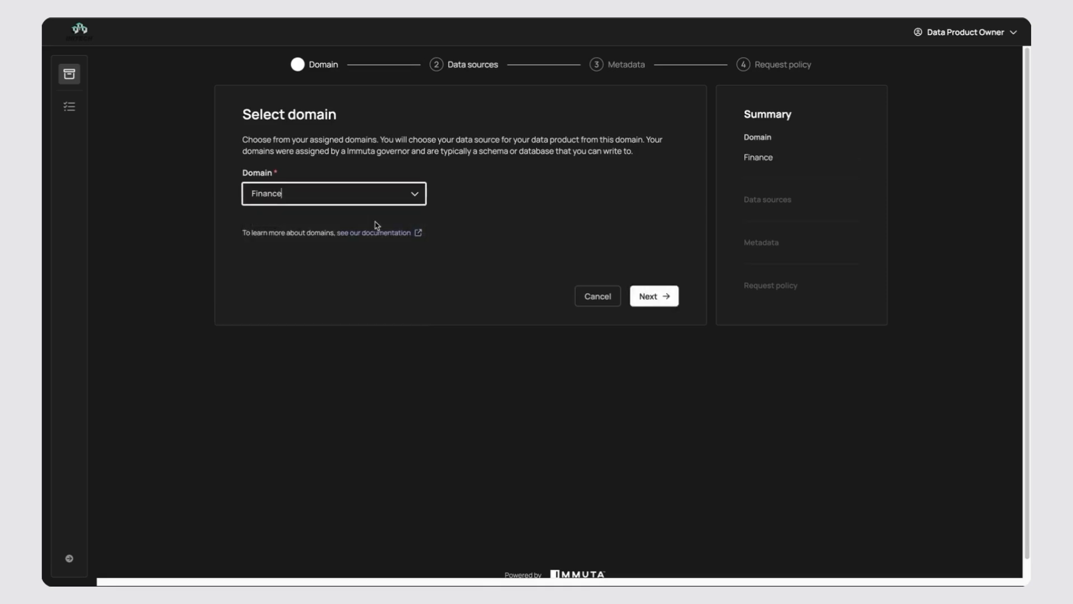
pyautogui.click(659, 299)
# Choose the Customer Transactions and customer_profiles data sources for the product and continue to the metadata.
pyautogui.scroll(-1, 520, 166)
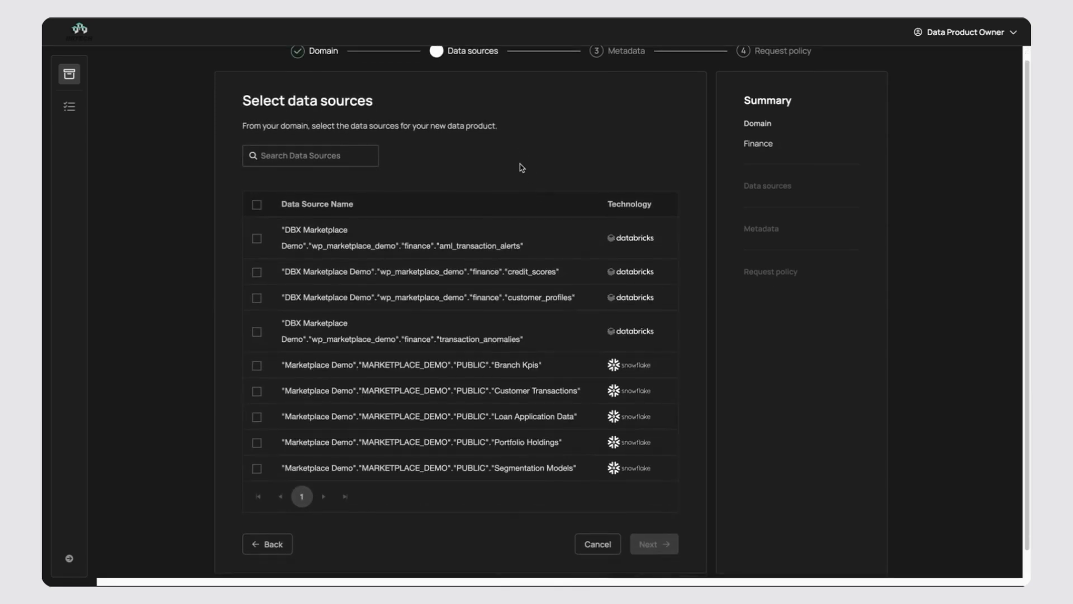
pyautogui.click(257, 391)
pyautogui.click(258, 329)
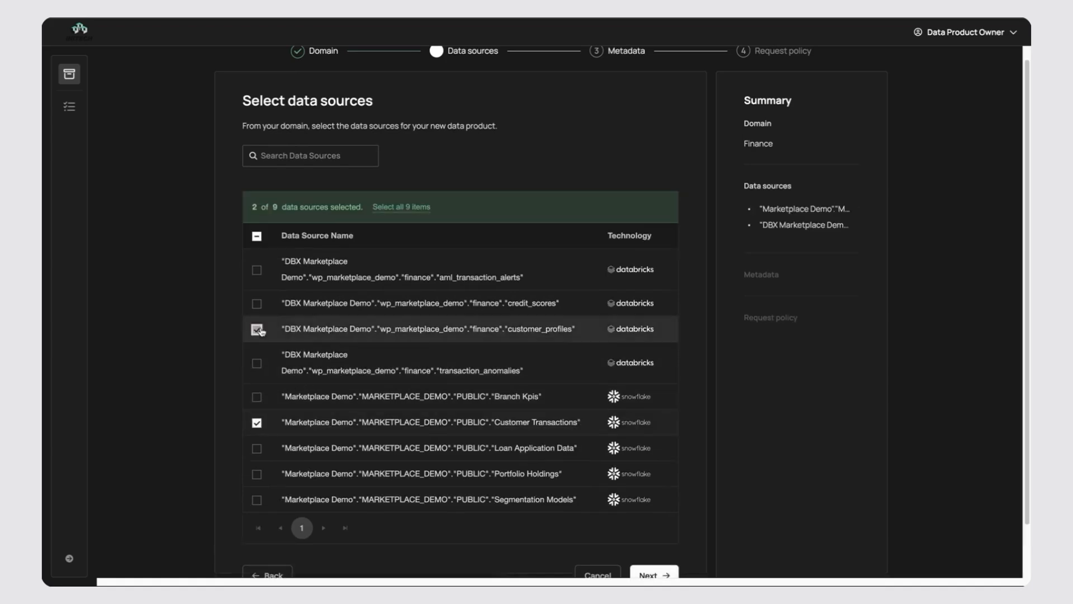
pyautogui.scroll(-2, 642, 573)
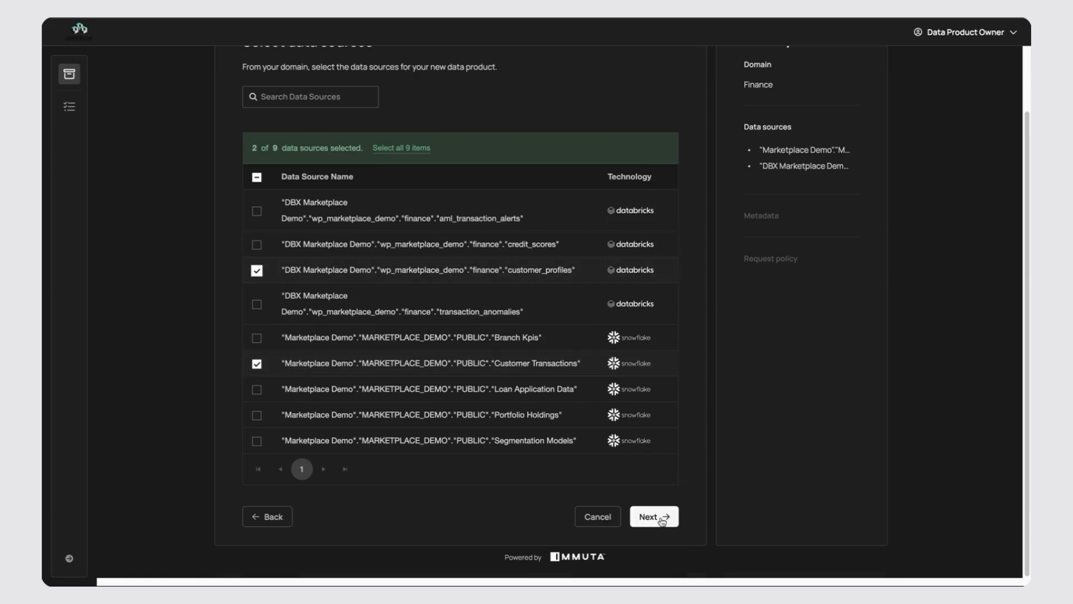
pyautogui.scroll(1, 663, 521)
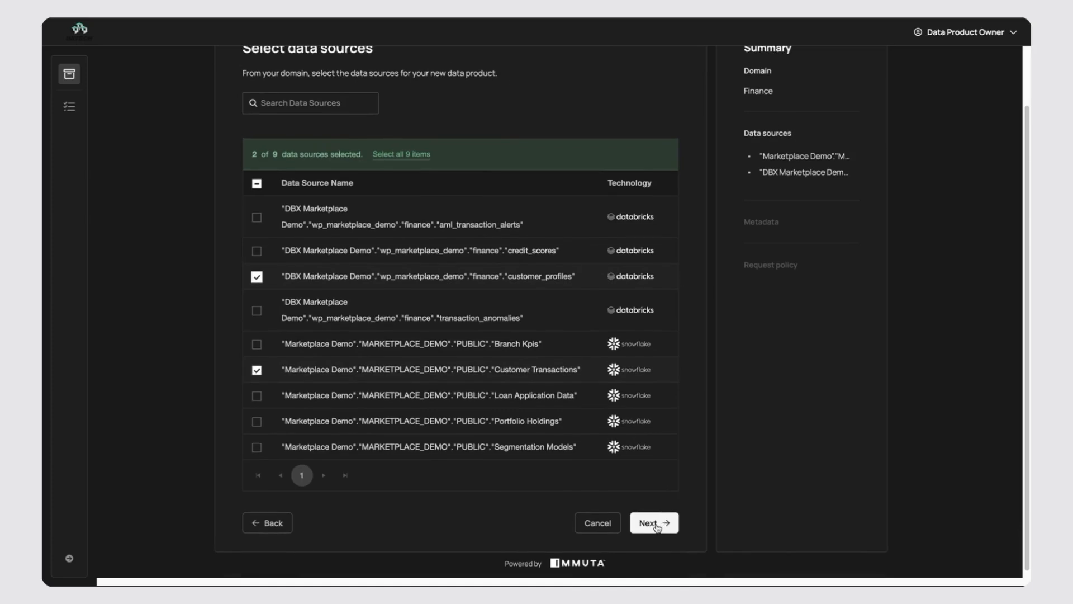
pyautogui.click(656, 525)
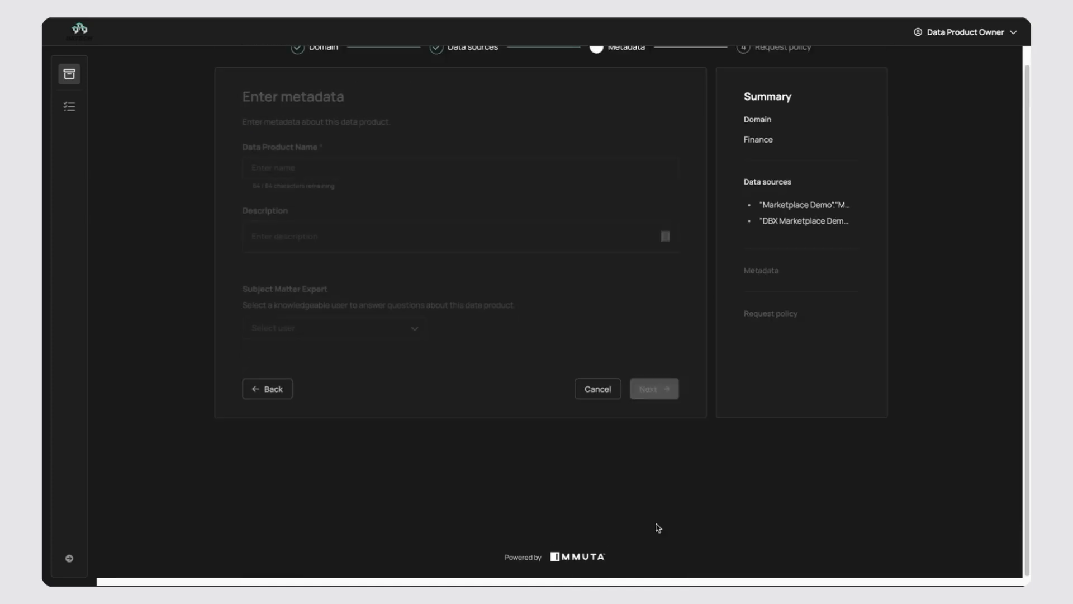
# Name the data product "TPS Reports", describe it as "Due weekly", assign a subject matter expert, and continue to the request policy.
pyautogui.click(428, 174)
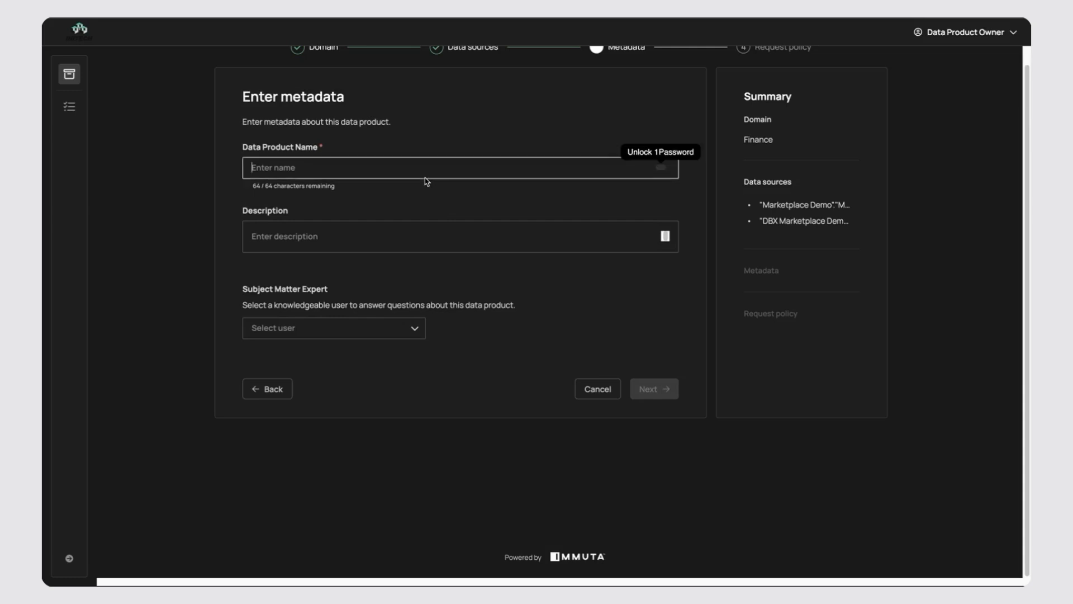
pyautogui.write('TPS Reports')
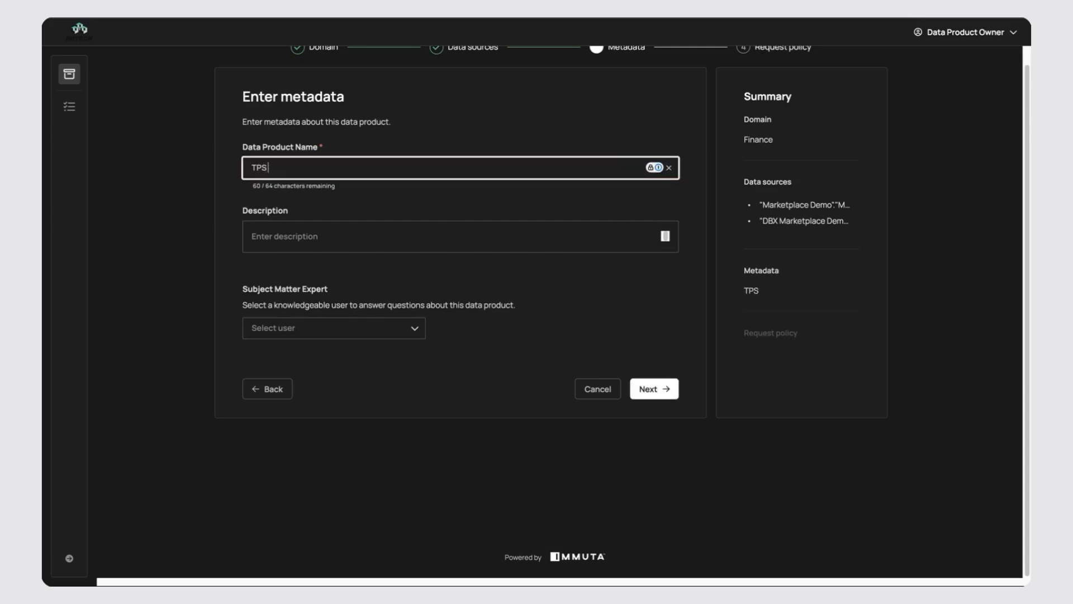
pyautogui.click(341, 239)
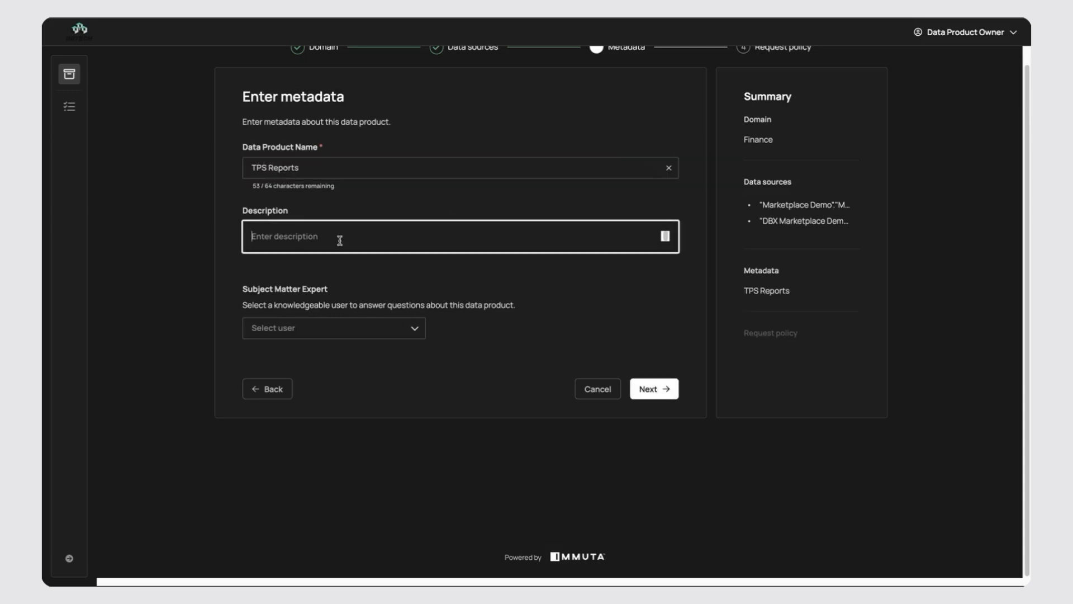
pyautogui.write('Due weekly')
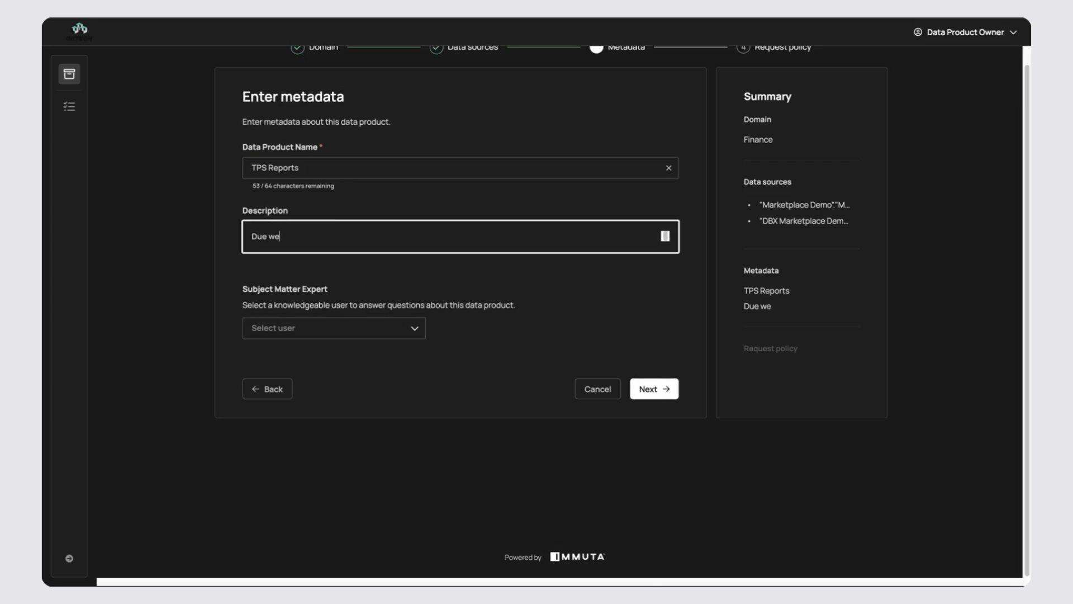
pyautogui.click(332, 327)
pyautogui.click(306, 363)
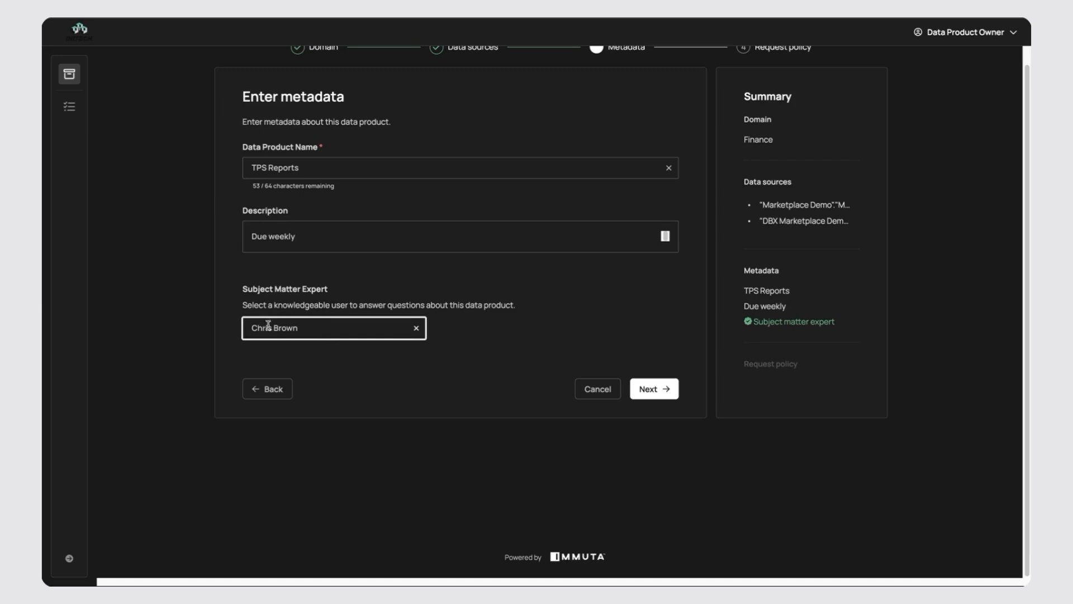
pyautogui.click(660, 390)
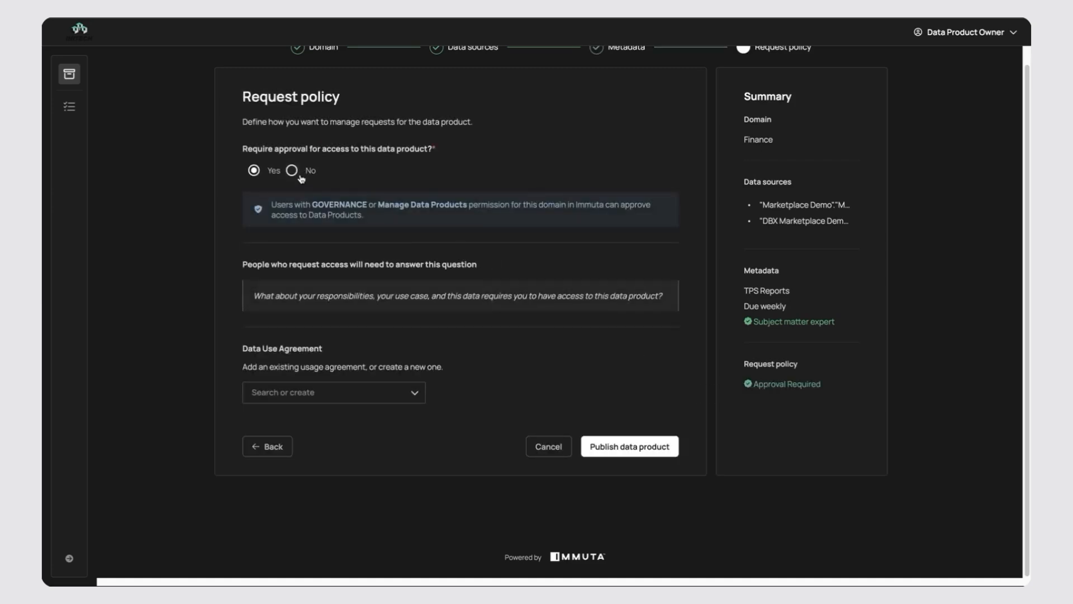
pyautogui.click(292, 170)
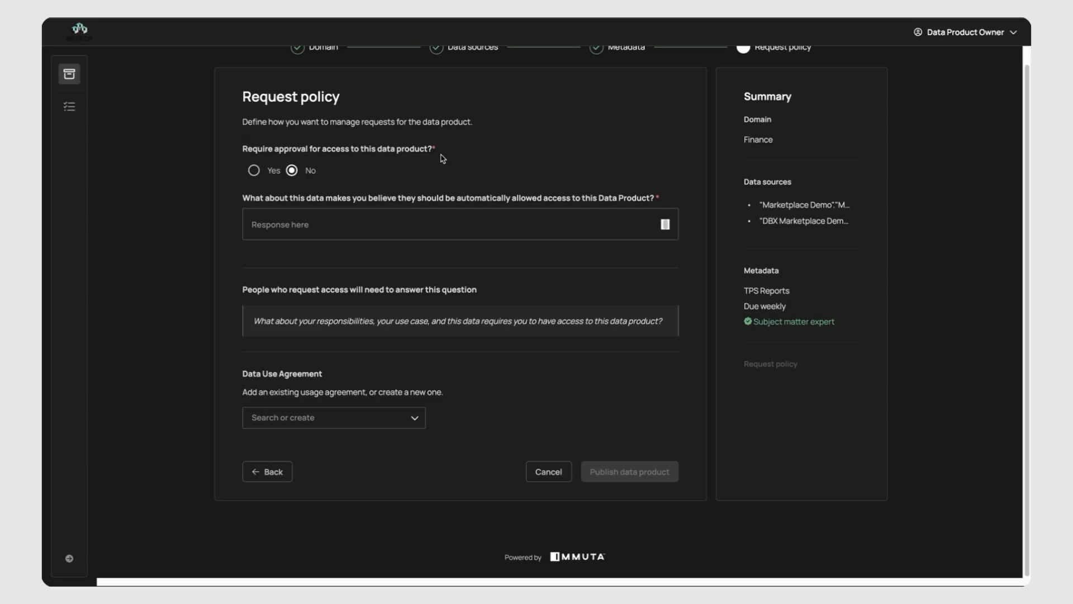
pyautogui.click(310, 225)
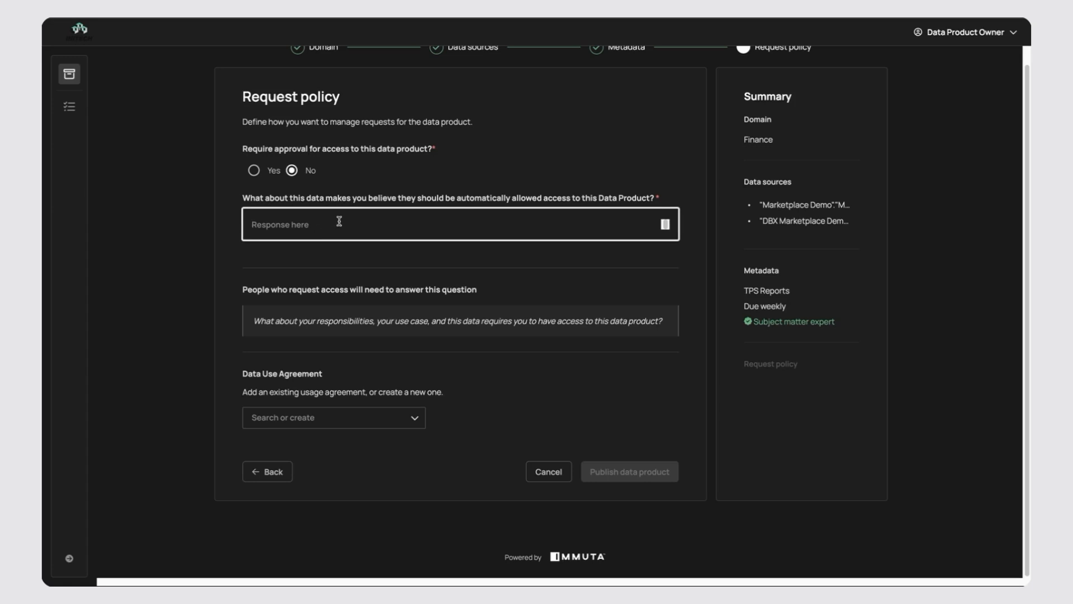
pyautogui.click(400, 189)
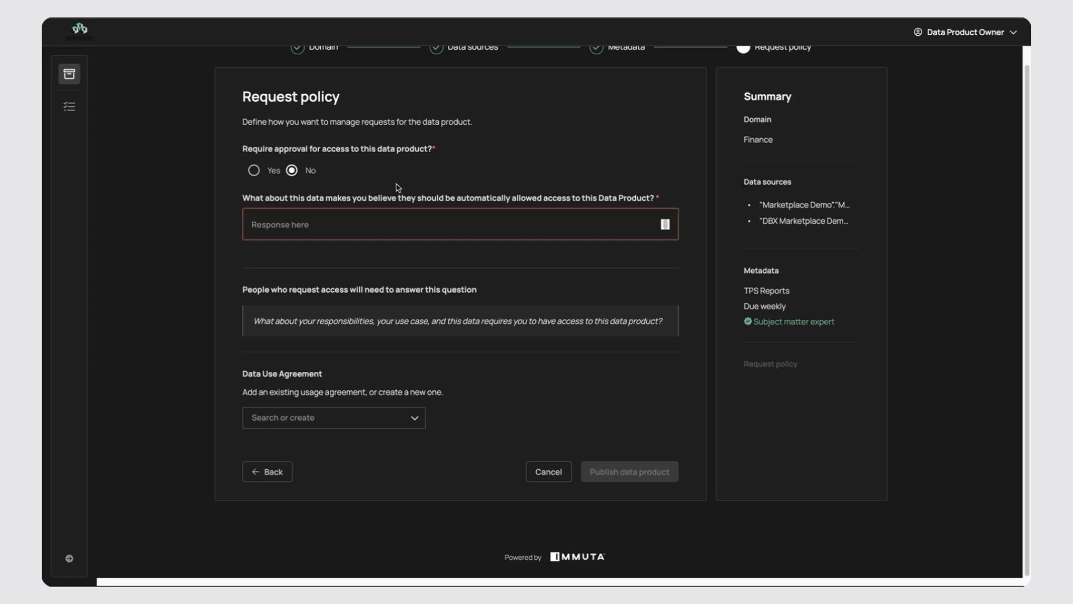
pyautogui.click(254, 171)
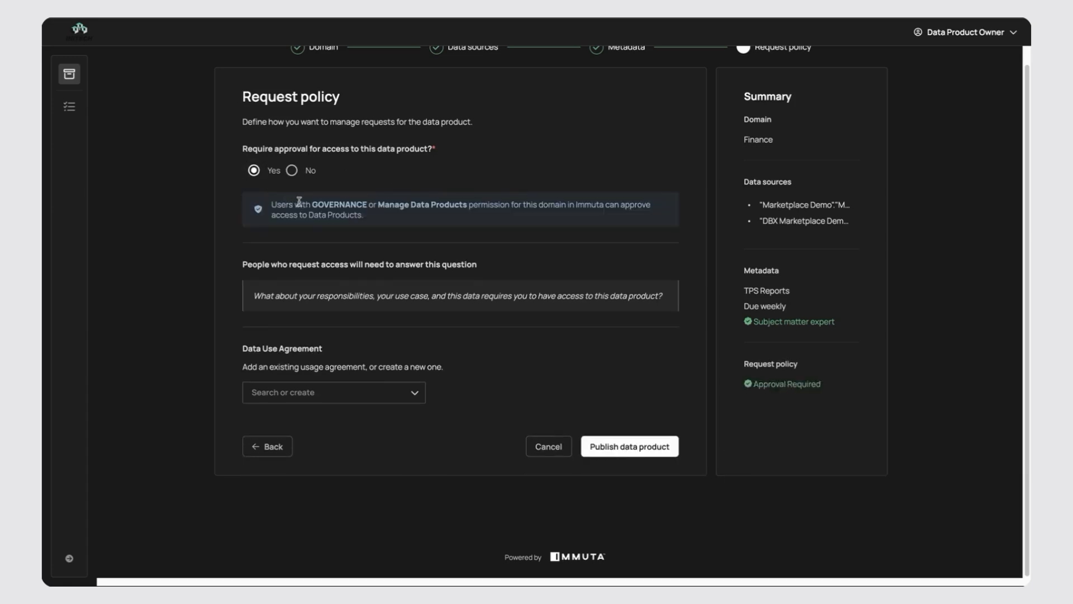
# Read which permissions allow users to approve access and the question that requesters must answer.
pyautogui.moveTo(311, 204); pyautogui.dragTo(487, 208)
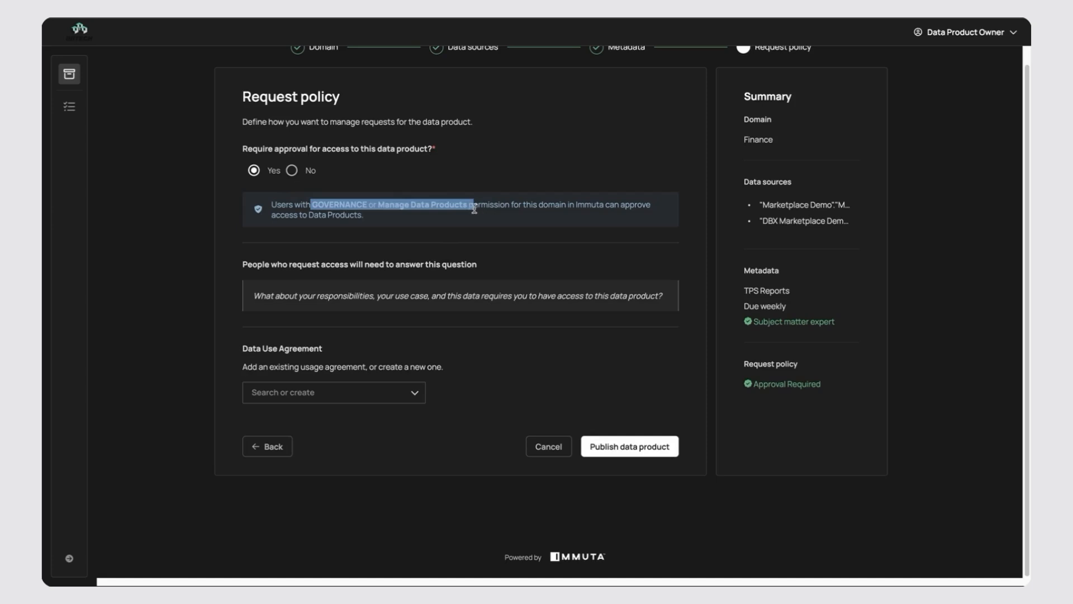
pyautogui.click(484, 182)
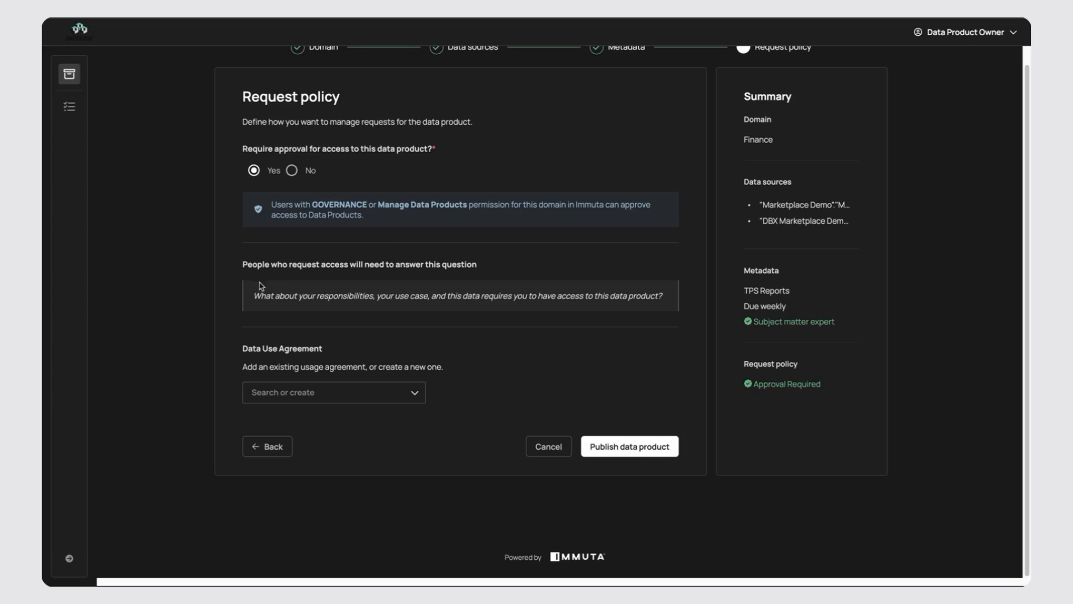
pyautogui.tripleClick(361, 292)
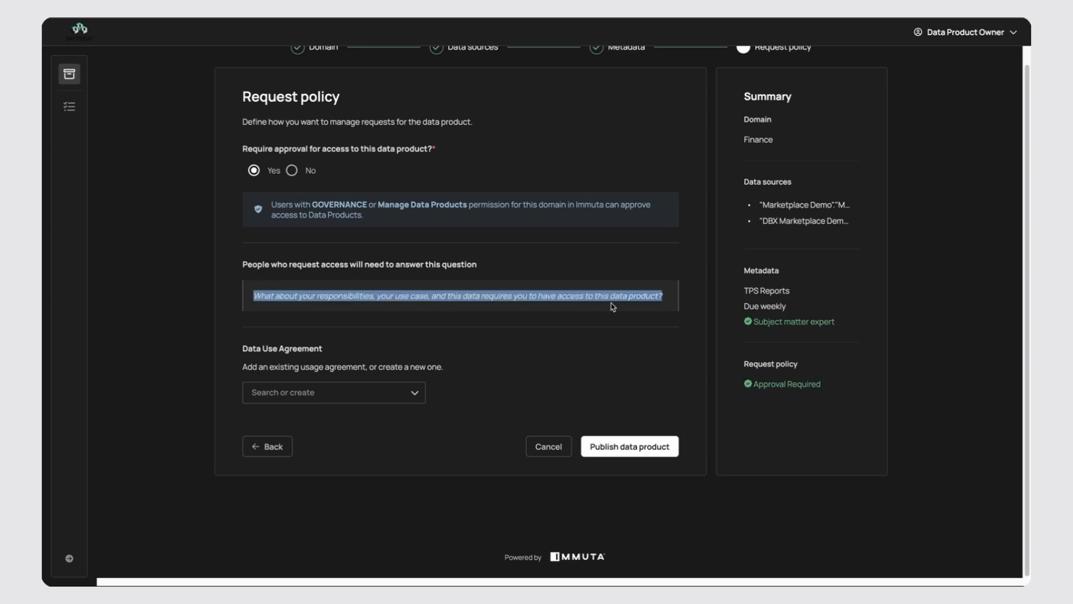
pyautogui.click(662, 306)
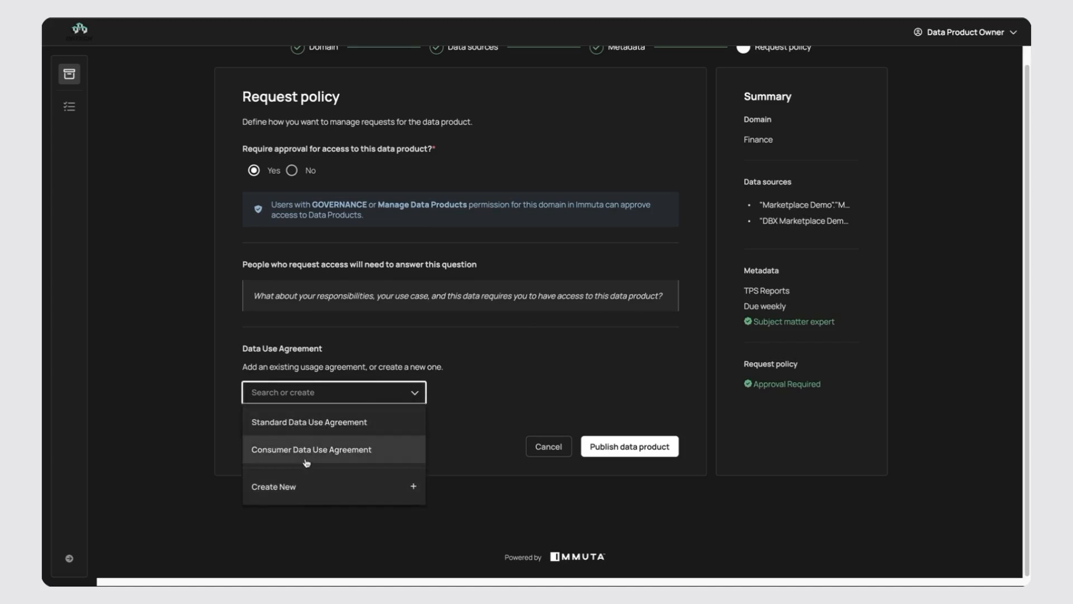
# Attach the Standard Data Use Agreement to the request policy and publish the data product.
pyautogui.click(311, 421)
pyautogui.scroll(-3, 509, 350)
pyautogui.scroll(-6, 508, 350)
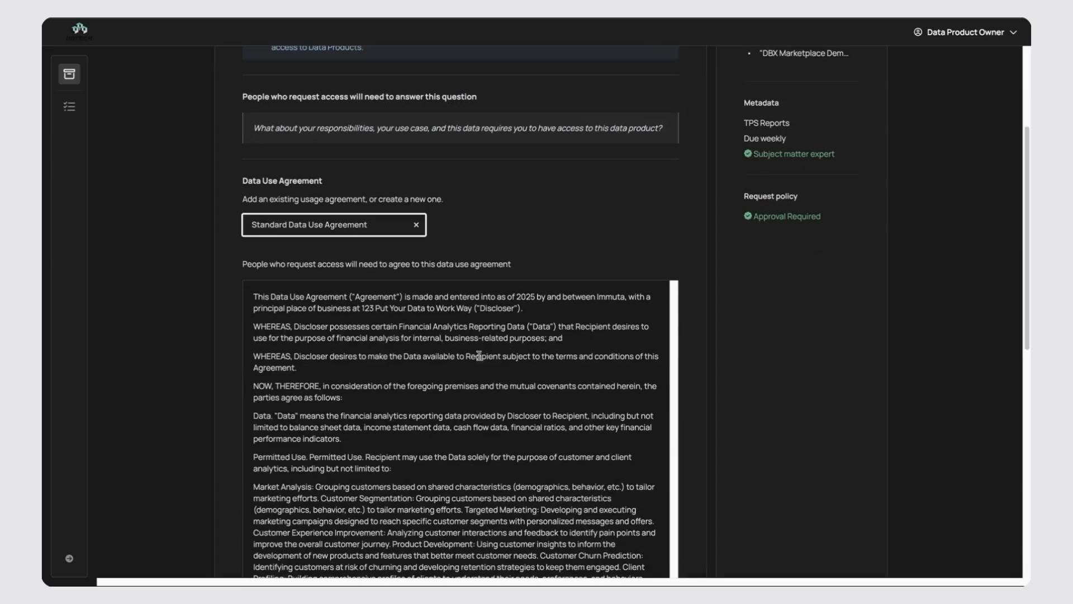
pyautogui.scroll(-5, 475, 363)
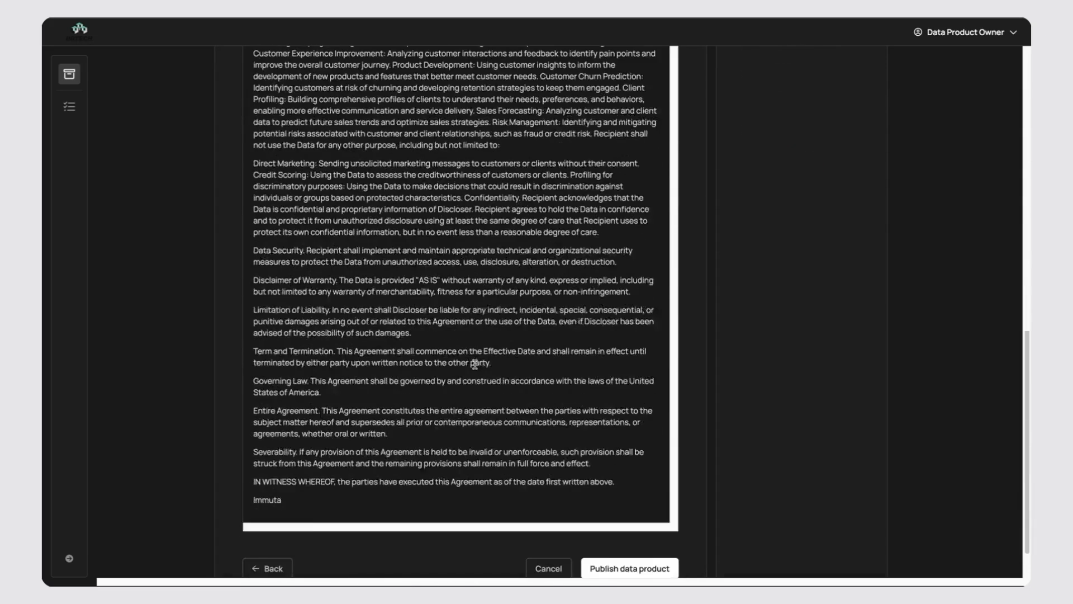
pyautogui.scroll(2, 484, 406)
pyautogui.scroll(9, 484, 407)
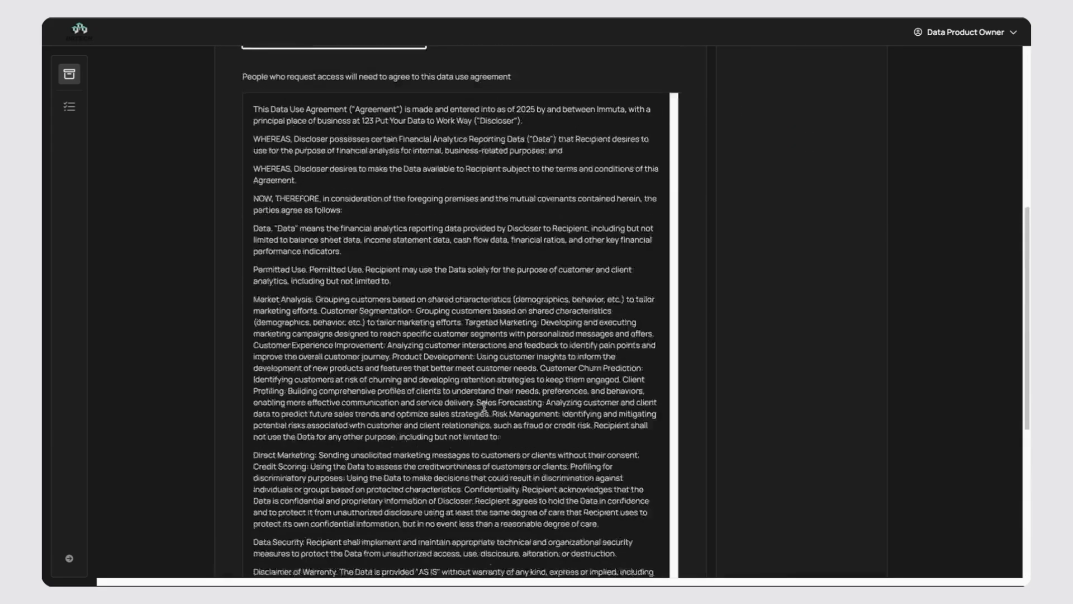
pyautogui.scroll(-9, 484, 406)
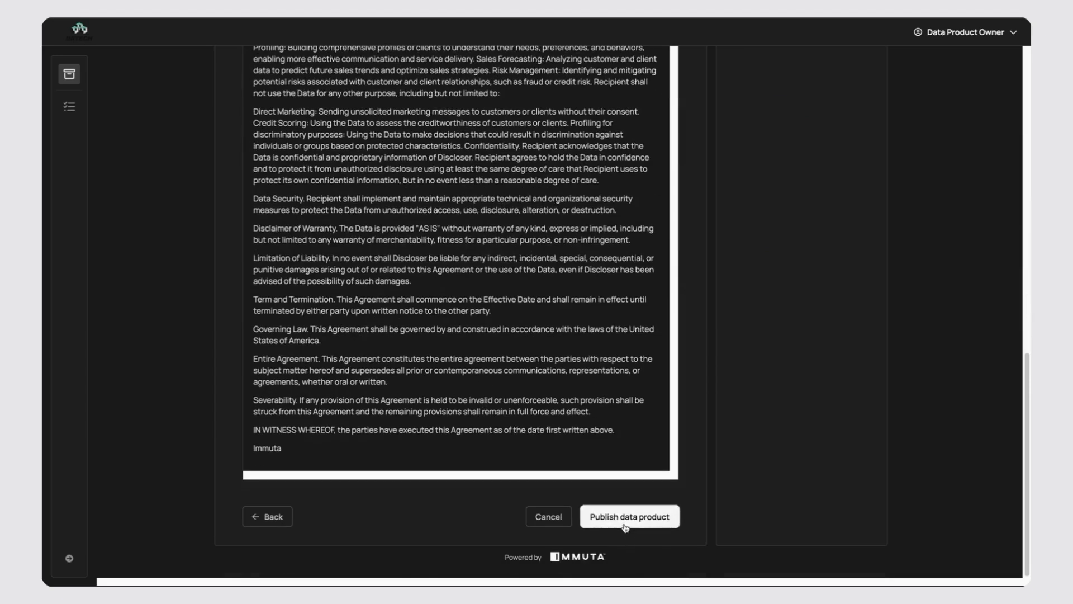
pyautogui.click(625, 525)
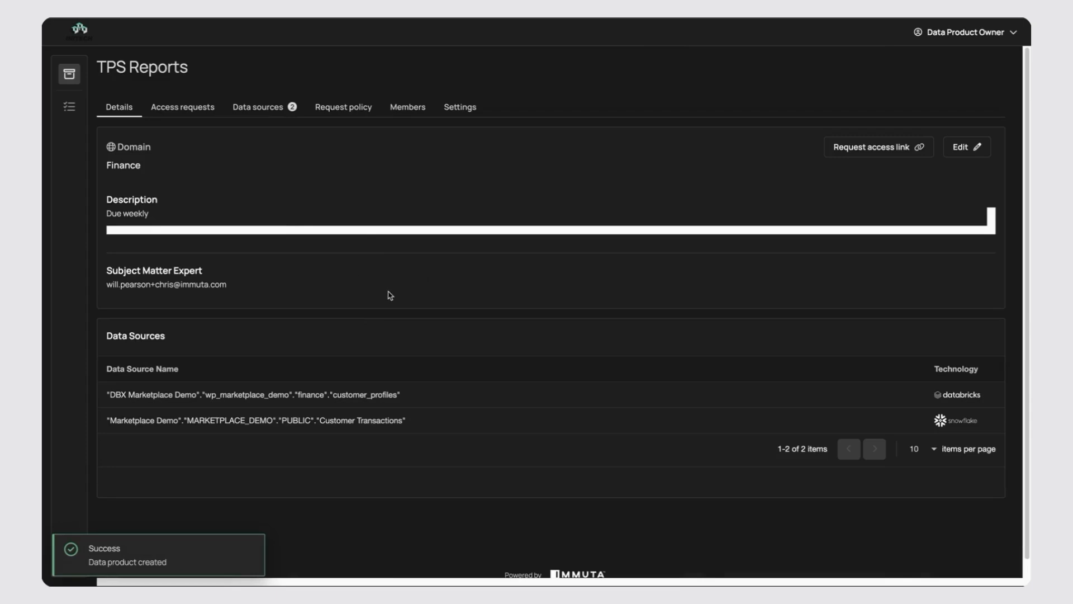
# Switch to the requester's marketplace window and search the data products for "TPS".
pyautogui.hotkey('ctrl', 'Left')
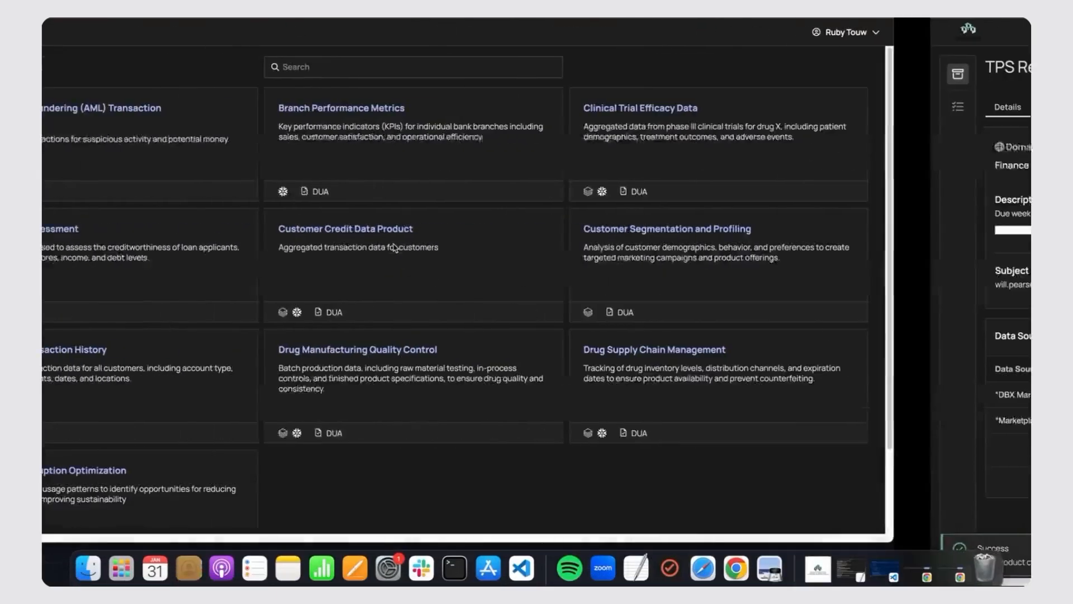
pyautogui.click(443, 68)
pyautogui.write('TPS')
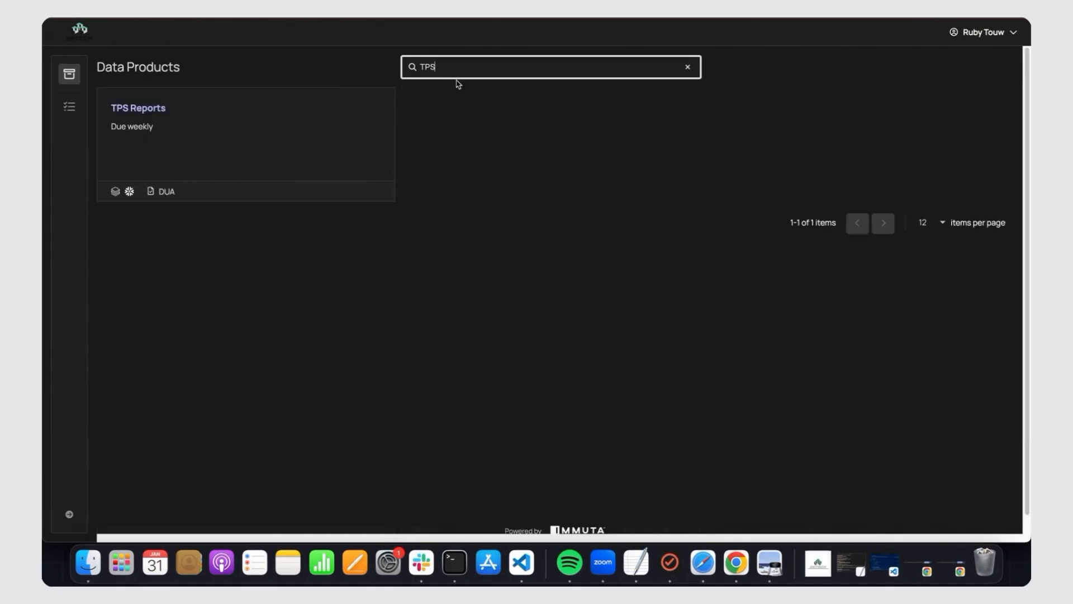
# Open the TPS Reports data product and view its data use agreement and members.
pyautogui.click(215, 134)
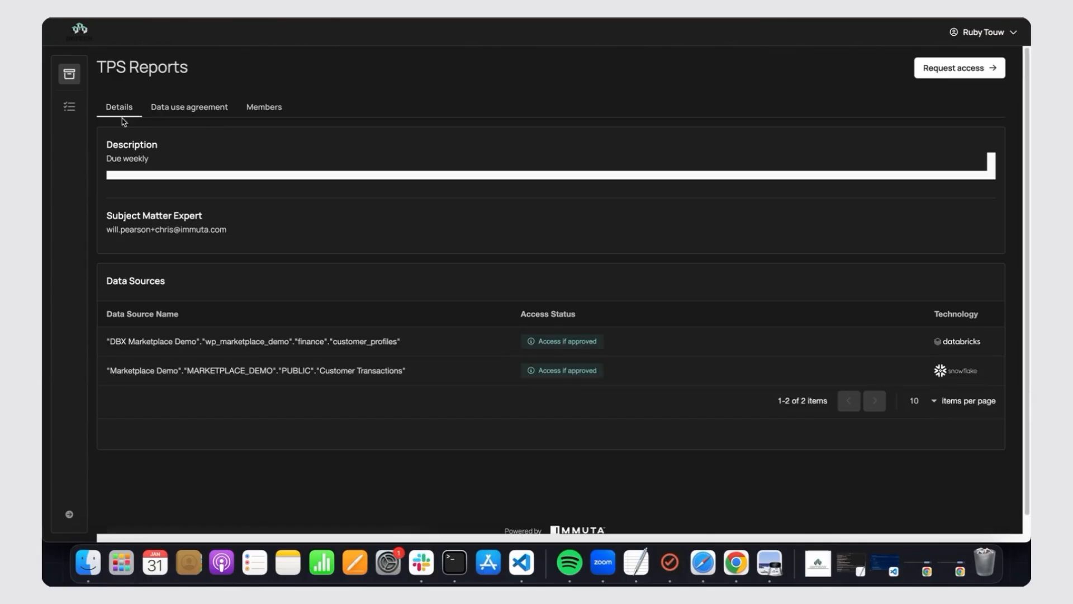
pyautogui.click(180, 114)
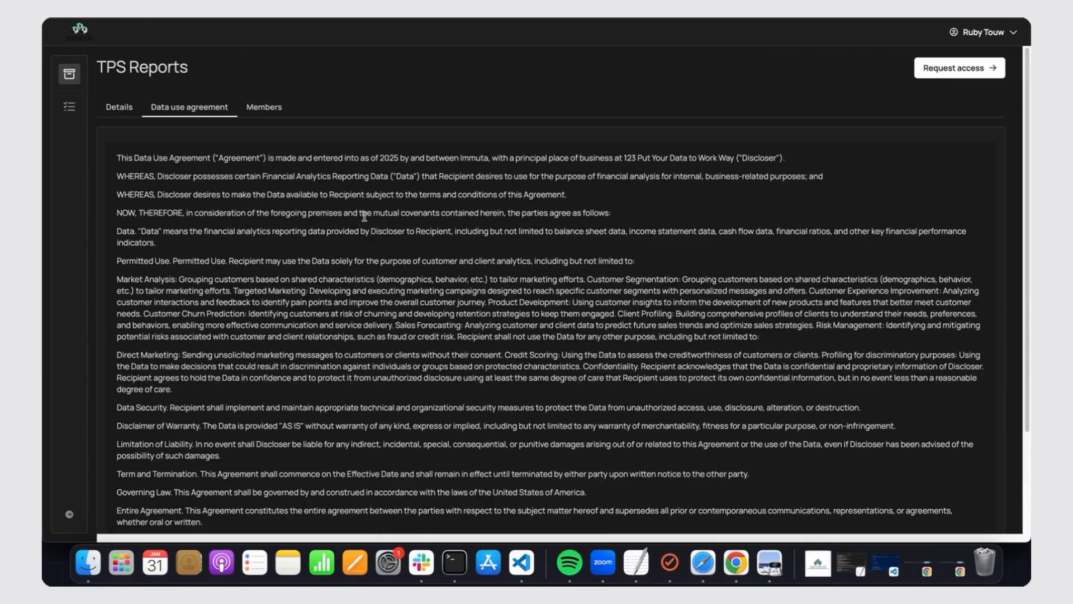
pyautogui.click(259, 112)
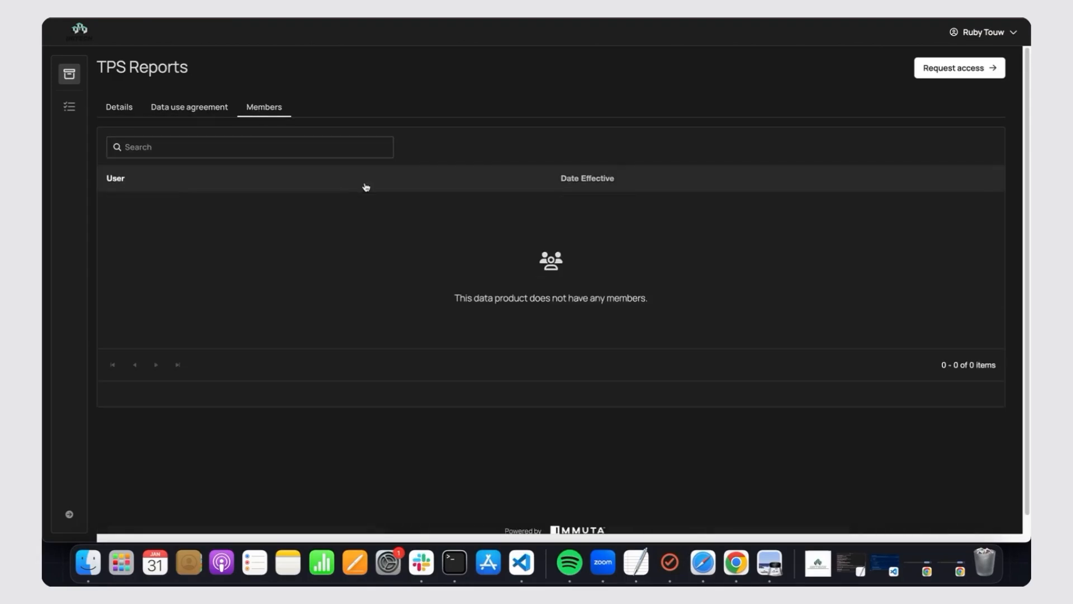
# Start a TPS Reports access request for the requester's own account and answer the justification question with "Need to do my weekly report".
pyautogui.click(951, 70)
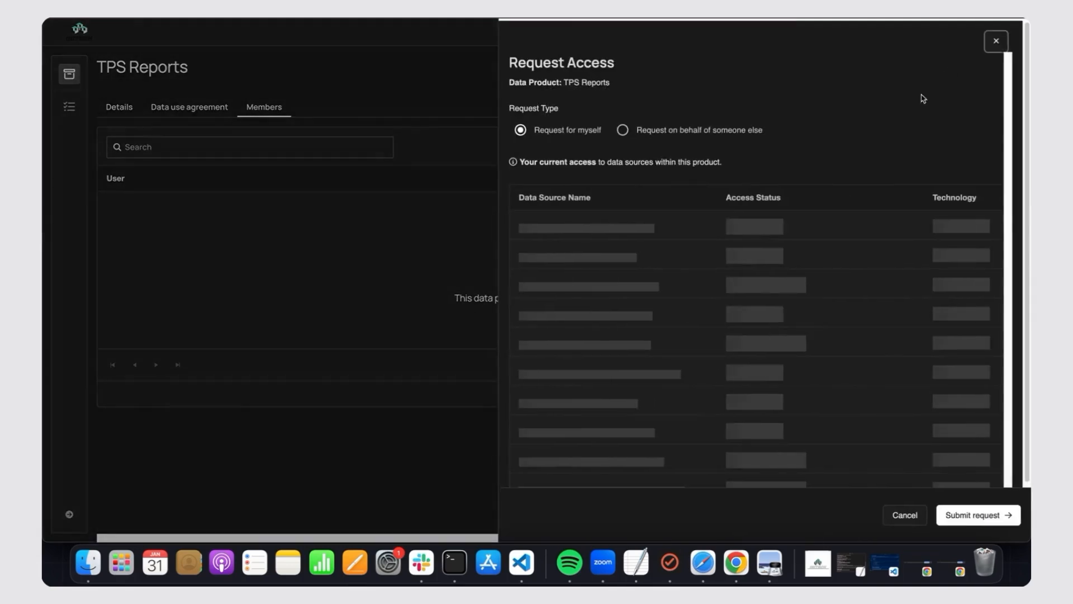
pyautogui.click(637, 133)
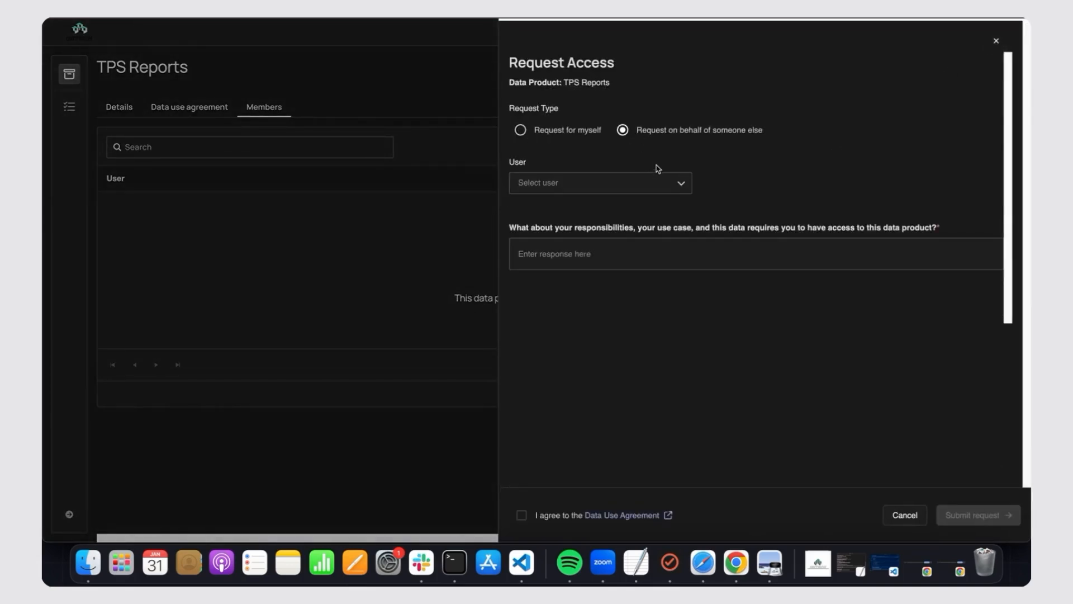
pyautogui.click(549, 133)
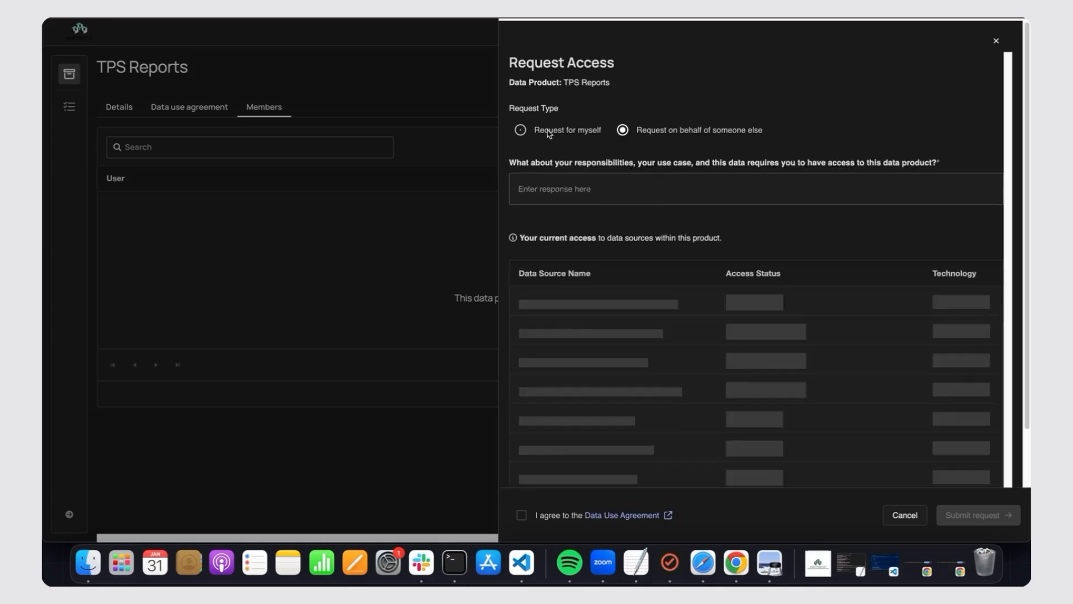
pyautogui.click(622, 200)
pyautogui.write('Need to do my weekly report')
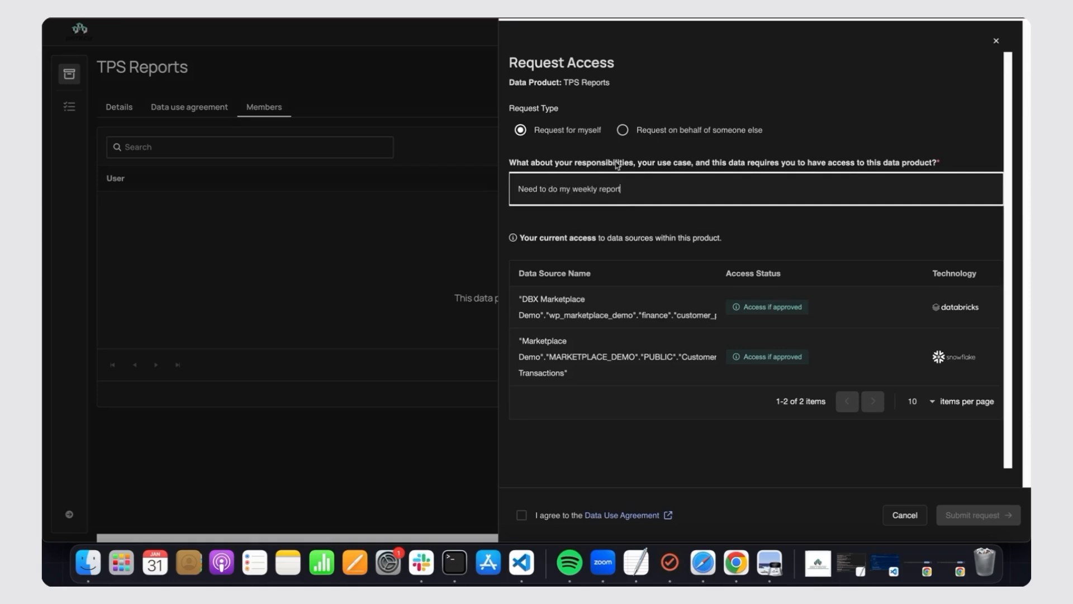
# Check the access status of the listed data sources, then agree to the Data Use Agreement and submit the access request.
pyautogui.moveTo(769, 308)
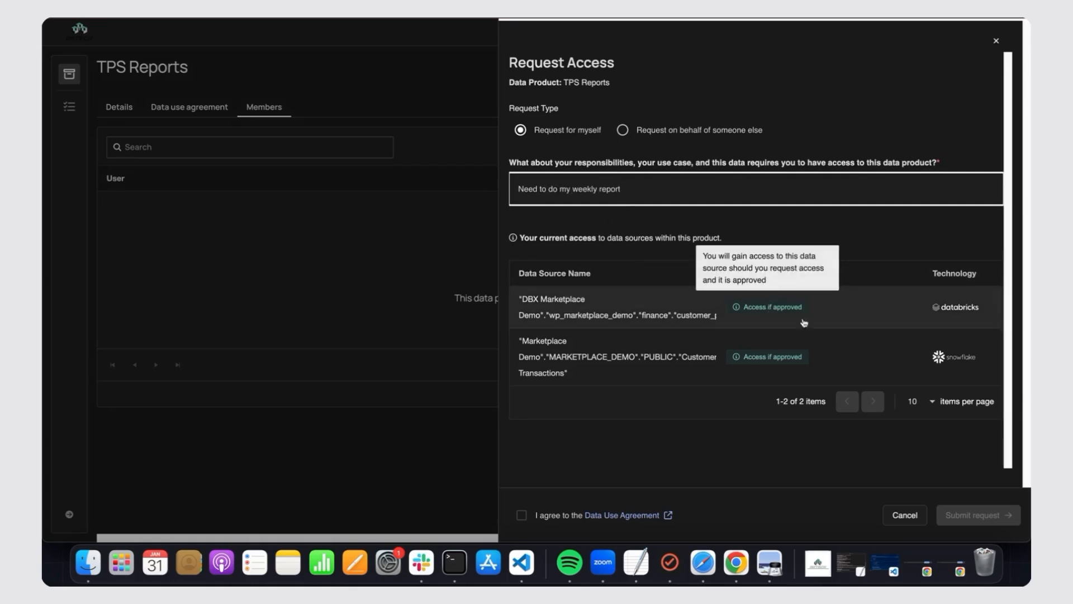
pyautogui.moveTo(809, 358)
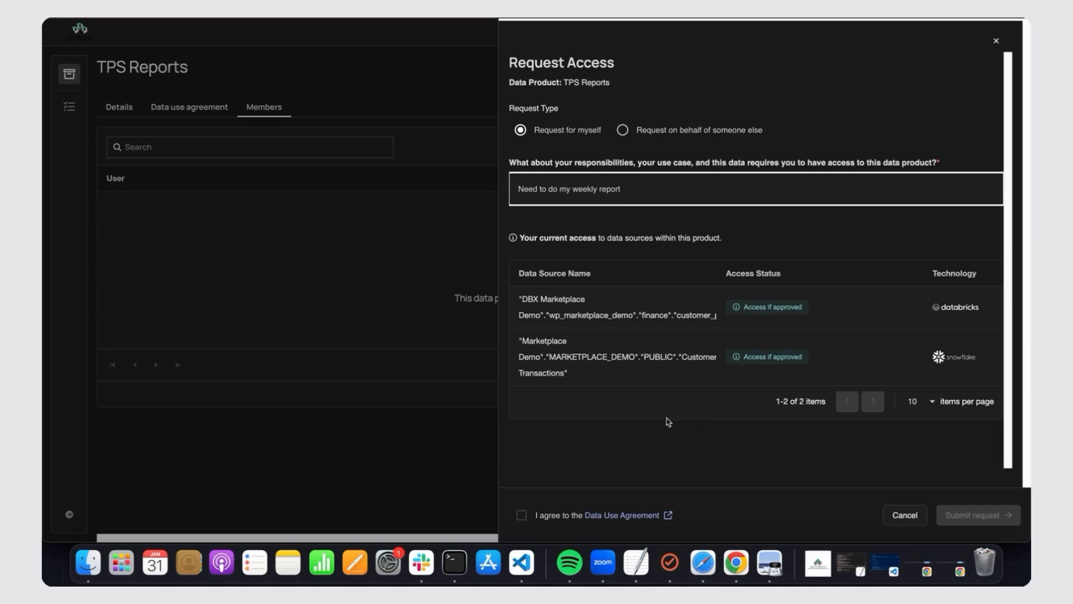
pyautogui.click(523, 515)
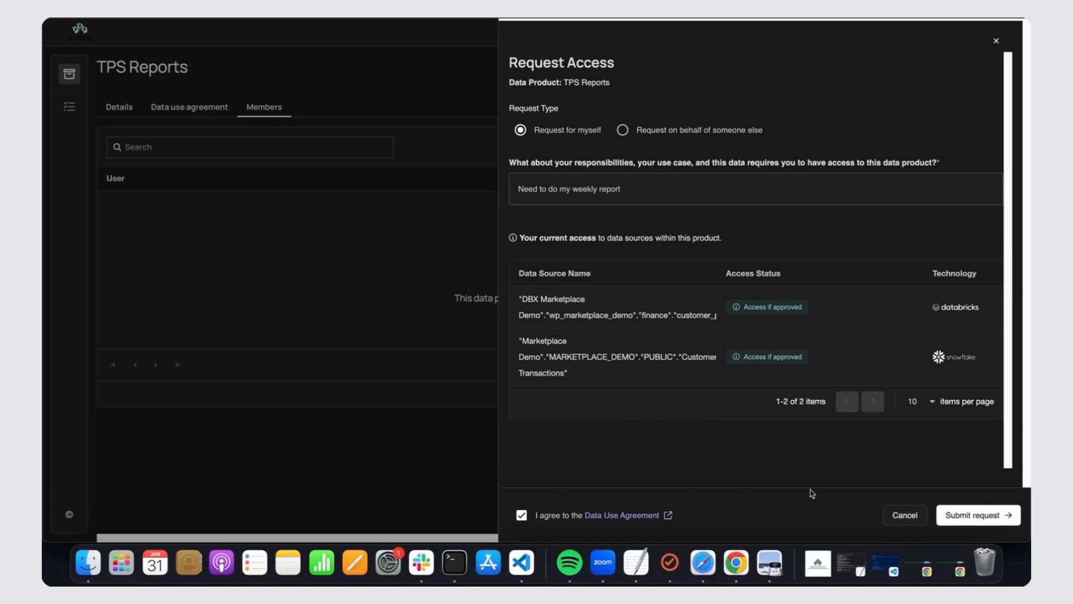
pyautogui.click(995, 520)
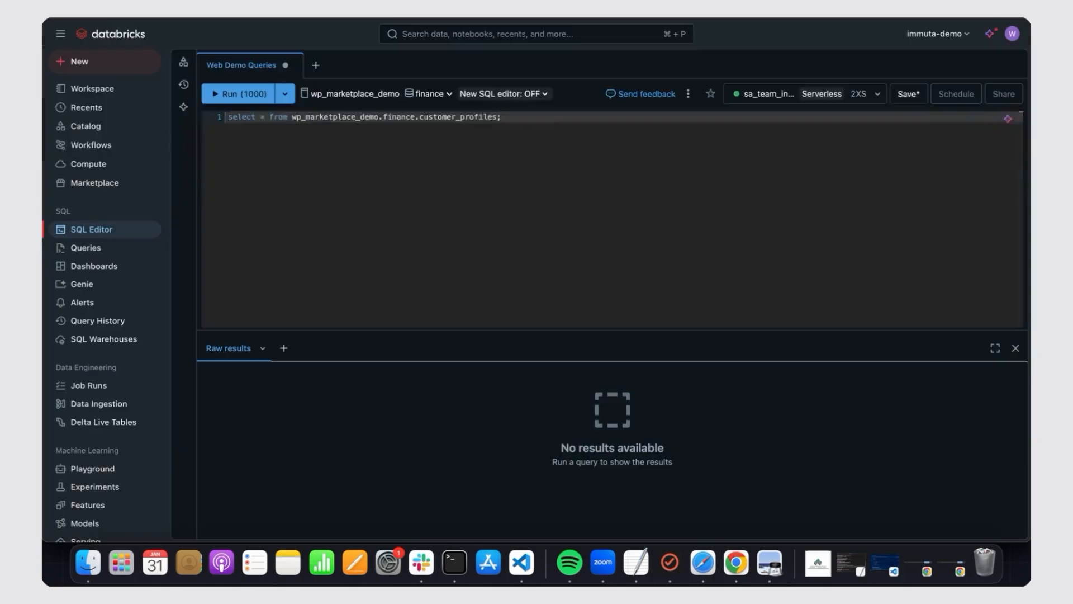
# Switch to Databricks, run the select query on wp_marketplace_demo.finance.customer_profiles and read its response.
pyautogui.moveTo(530, 117); pyautogui.dragTo(424, 117)
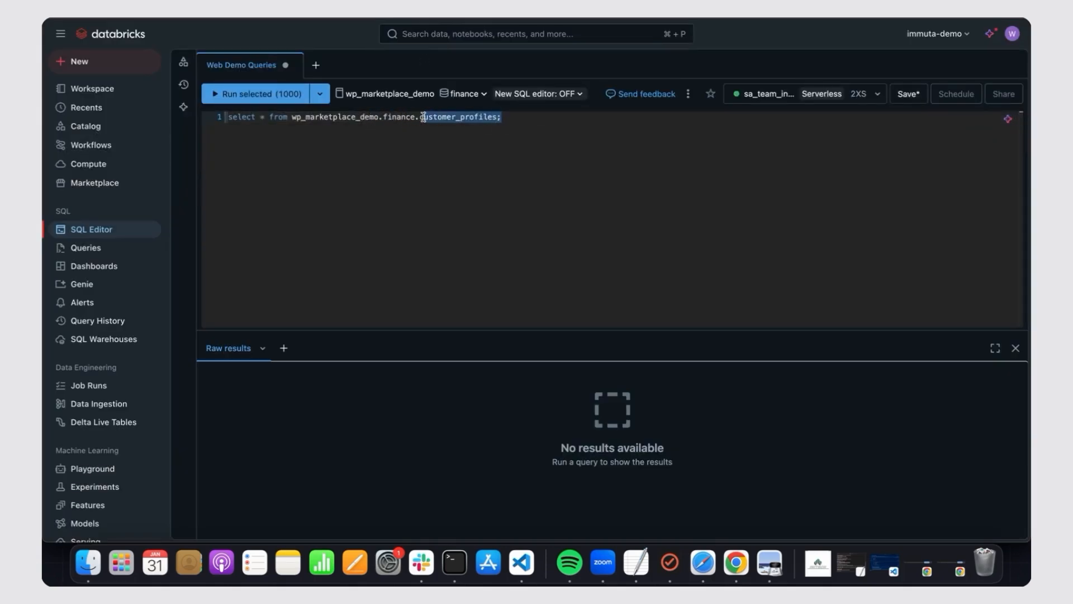
pyautogui.click(509, 114)
pyautogui.press('super+a')
pyautogui.press('super+Return')
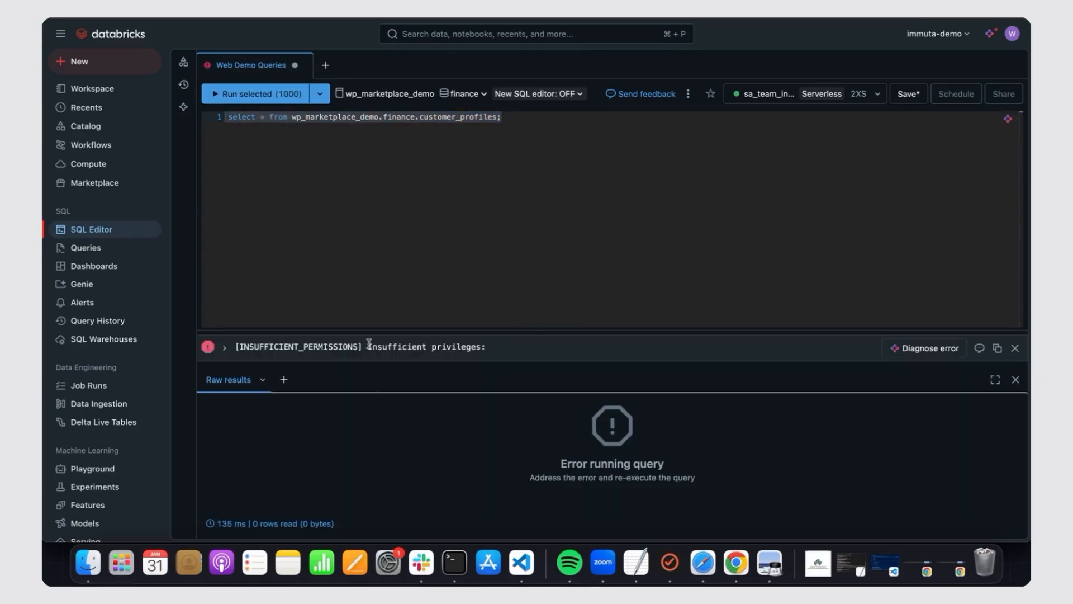
pyautogui.moveTo(494, 349); pyautogui.dragTo(307, 344)
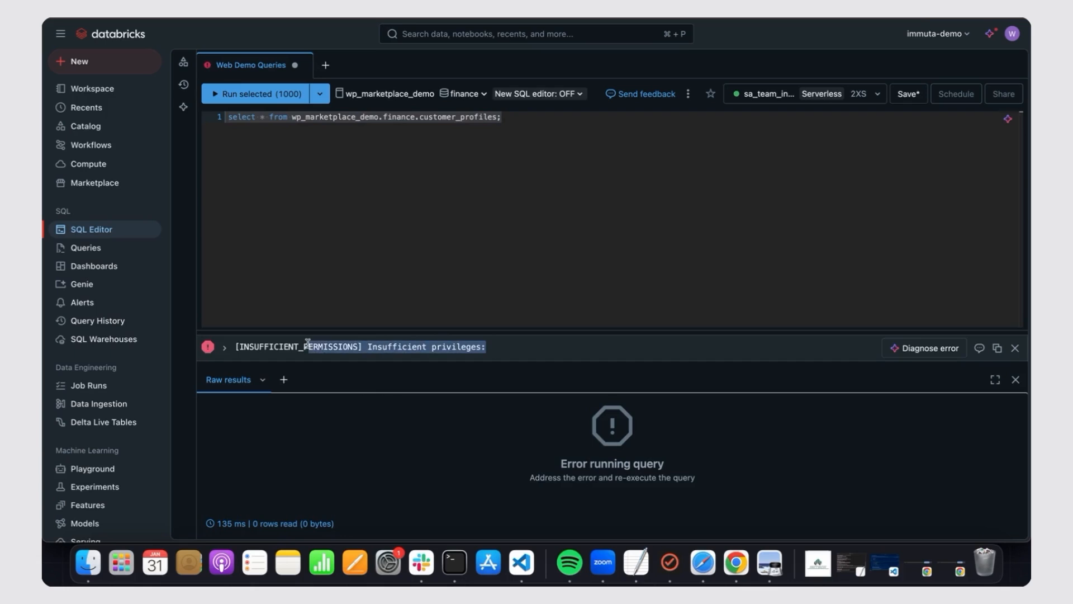
pyautogui.click(502, 353)
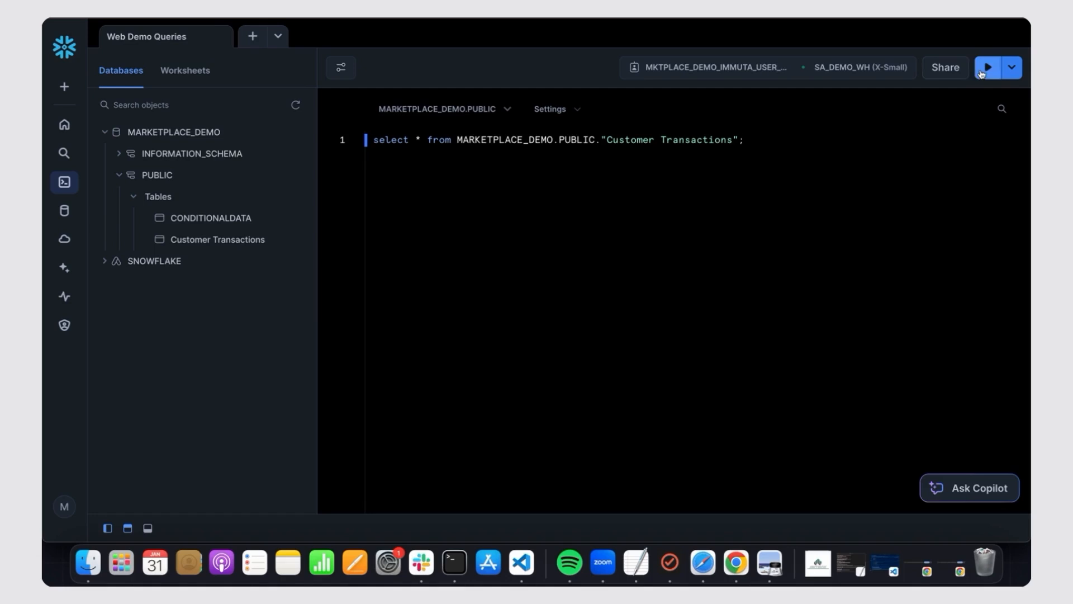
# Switch to Snowflake, run the select query on MARKETPLACE_DEMO.PUBLIC."Customer Transactions" and read its response.
pyautogui.click(988, 68)
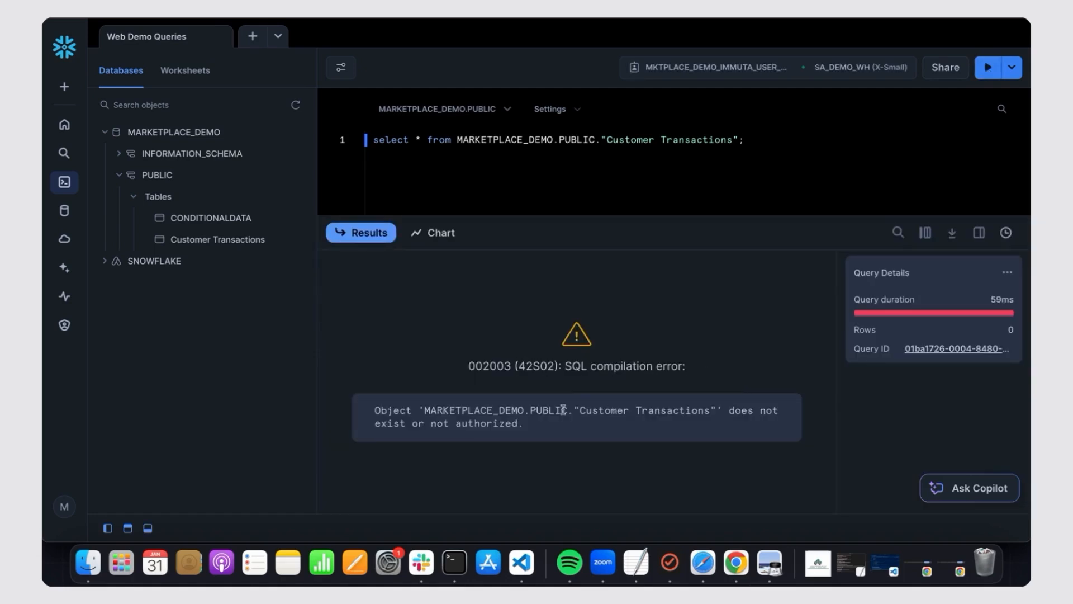
pyautogui.moveTo(523, 423); pyautogui.dragTo(407, 423)
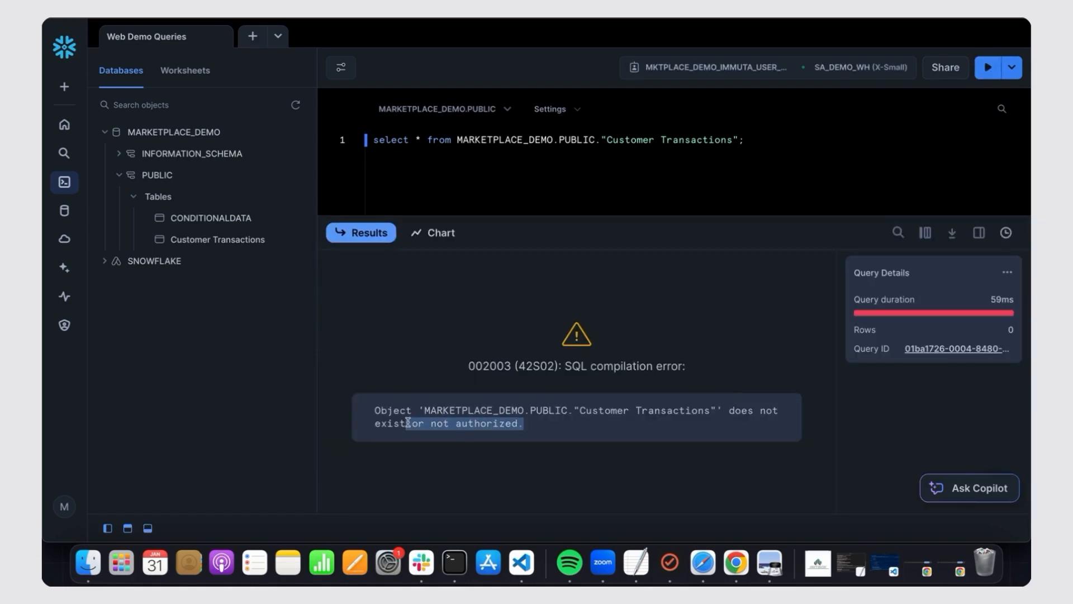
pyautogui.click(592, 357)
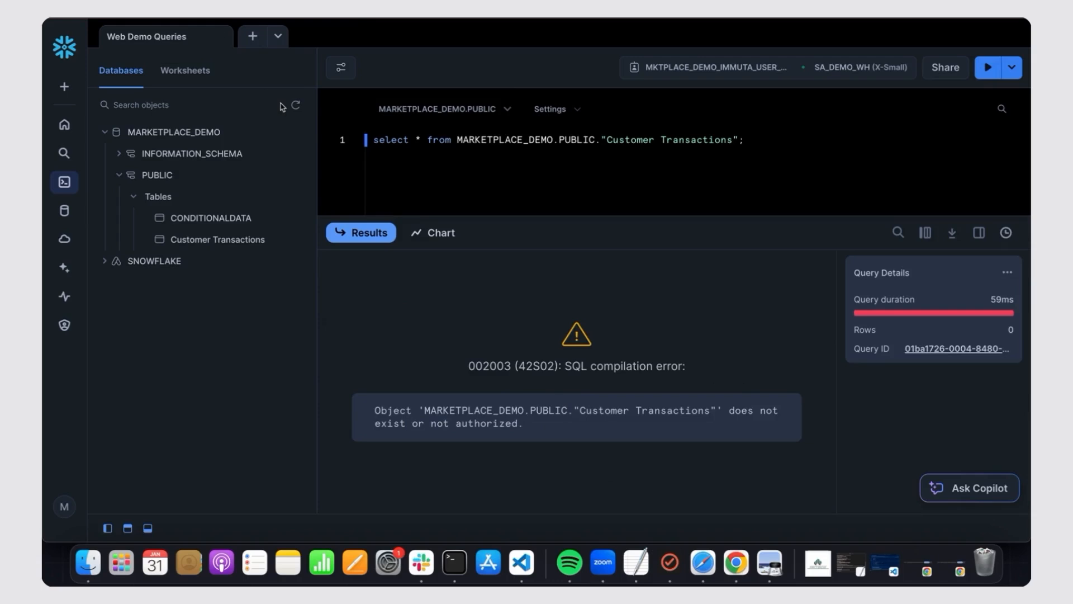
# Switch to the data product owner's marketplace window and open the pending access request for TPS Reports.
pyautogui.hotkey('ctrl', 'Right')
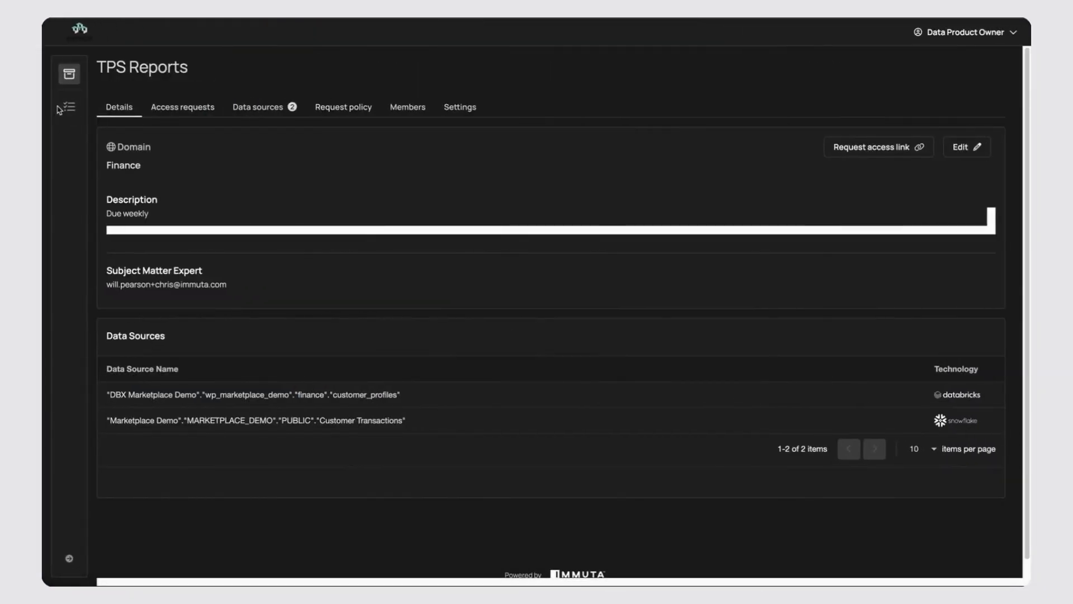
pyautogui.click(66, 106)
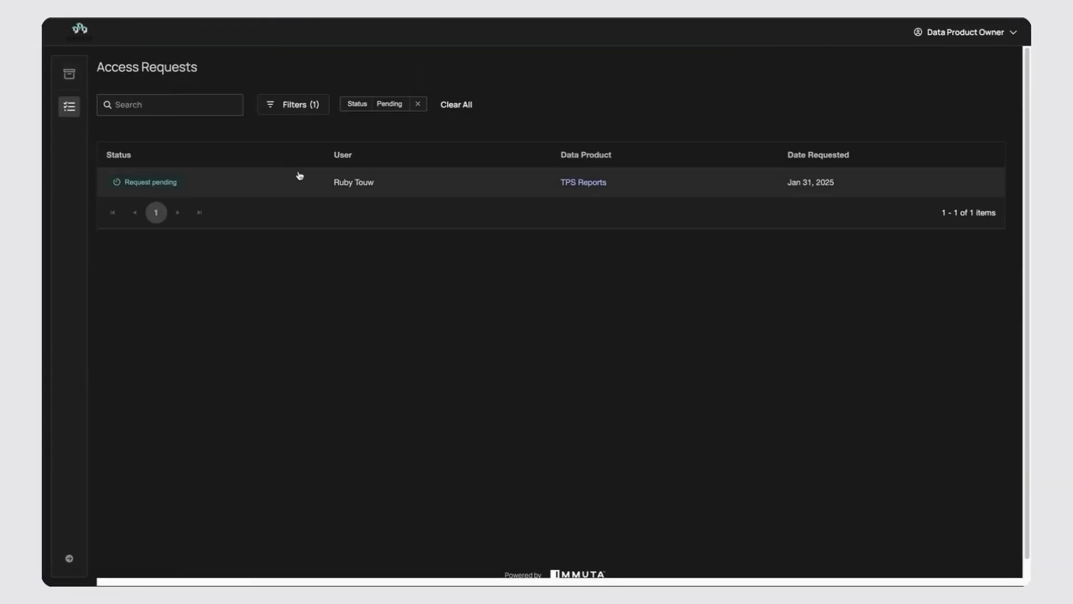
pyautogui.click(392, 183)
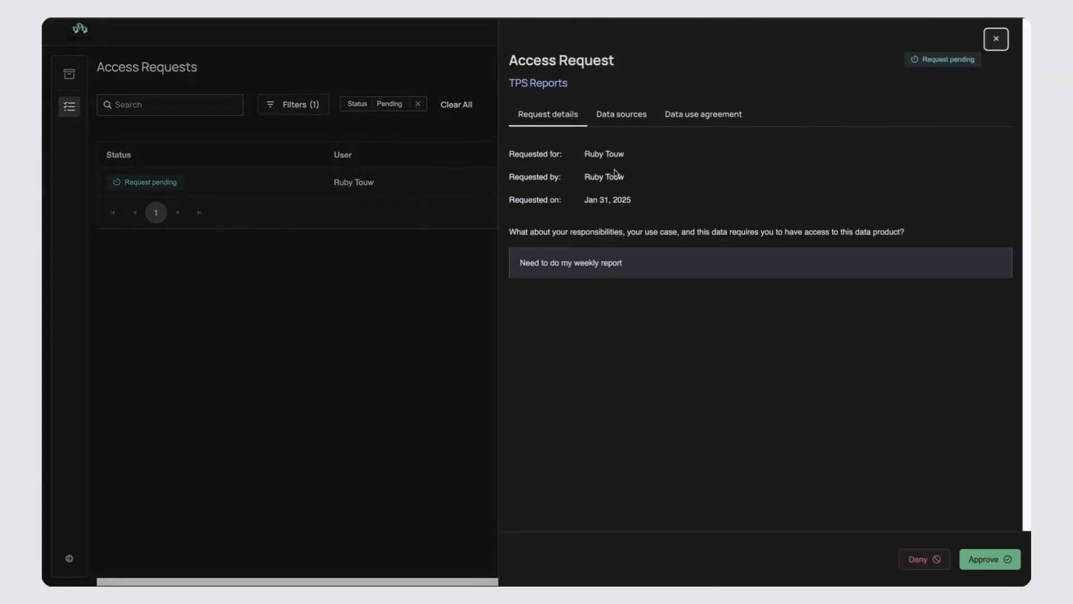
# Review the requester's answer, the data source access statuses and the data use agreement of the pending request.
pyautogui.doubleClick(532, 262)
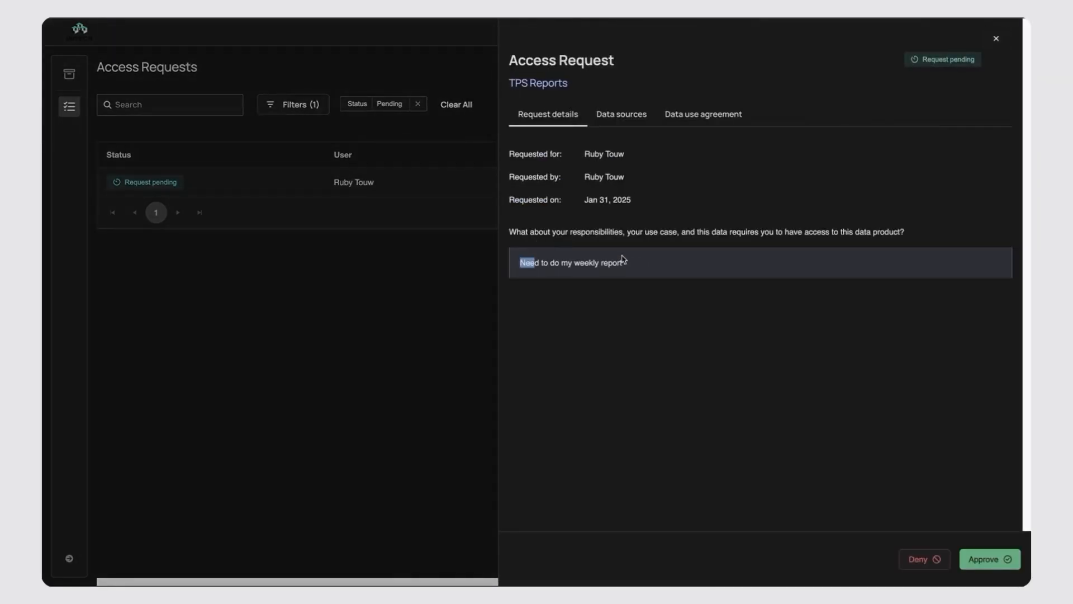
pyautogui.click(625, 122)
pyautogui.moveTo(766, 263)
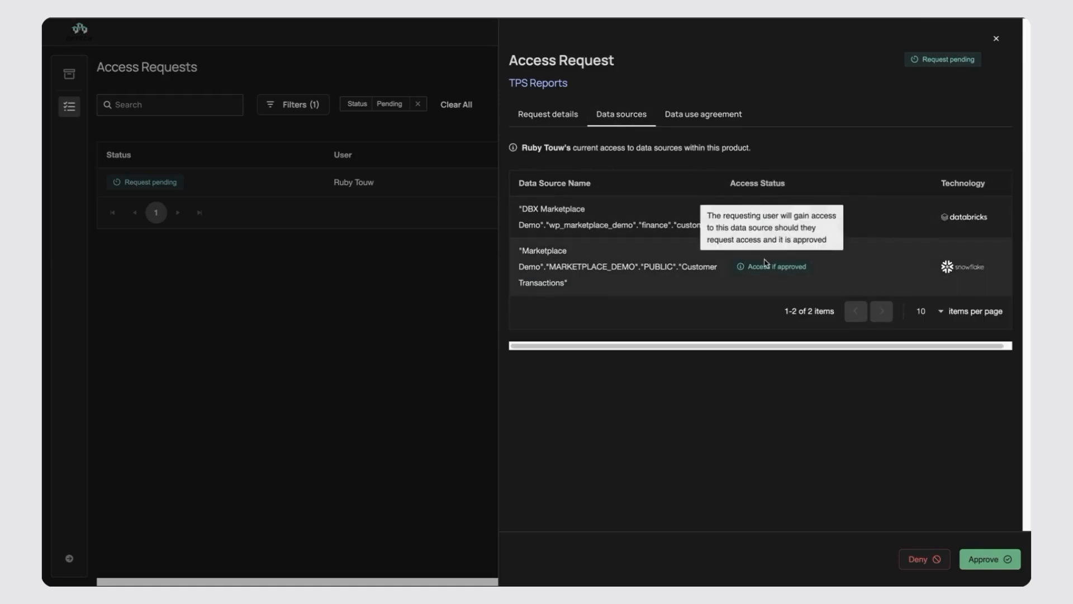
pyautogui.click(724, 115)
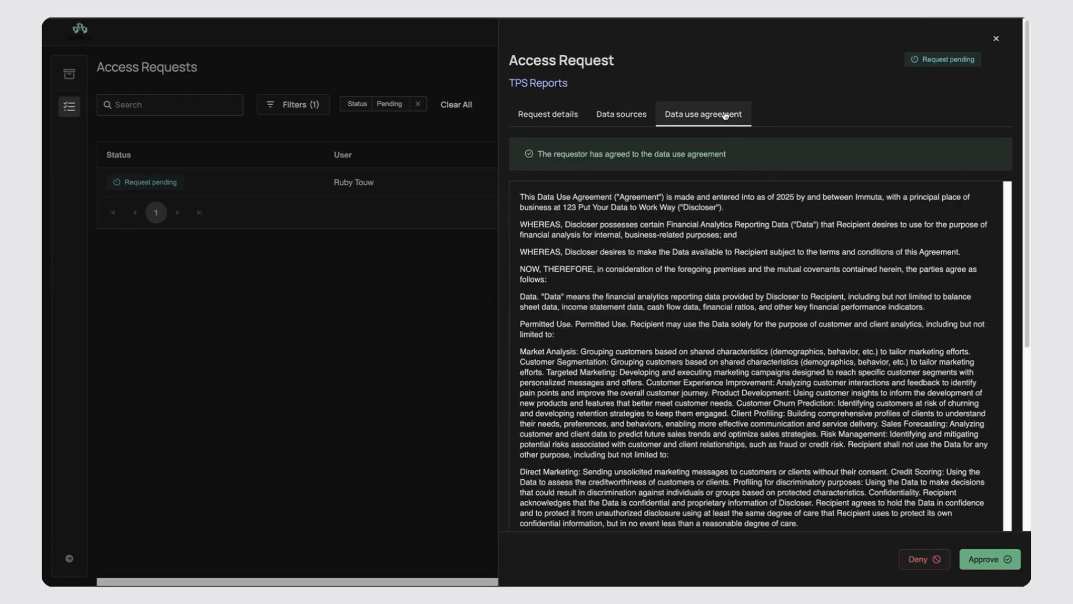
pyautogui.click(556, 112)
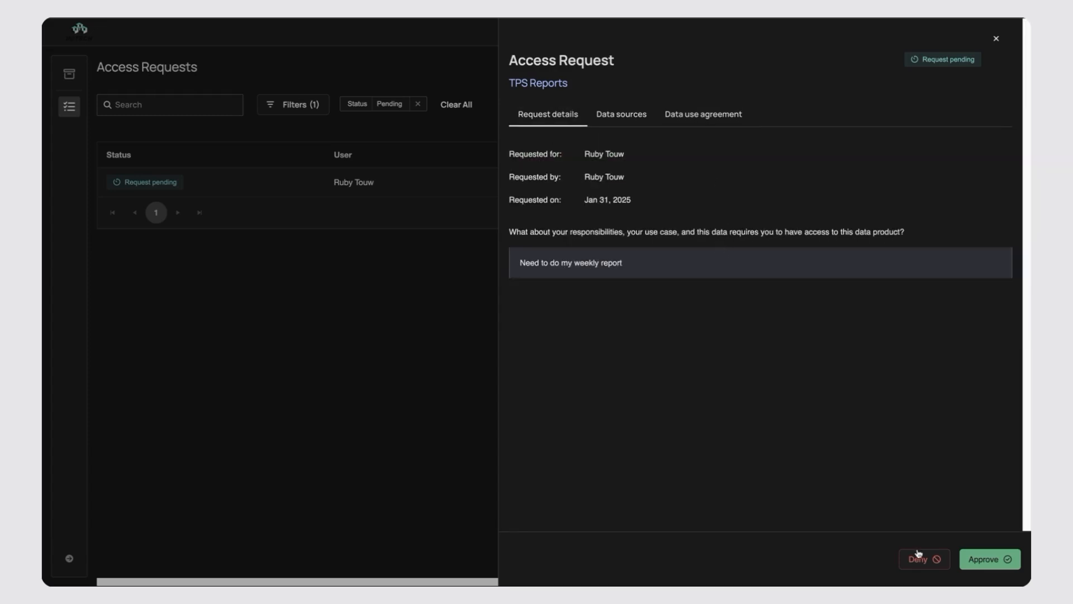
# Approve the access request with the justification "needs it for her report" and remove the Pending status filter from the request list.
pyautogui.click(988, 559)
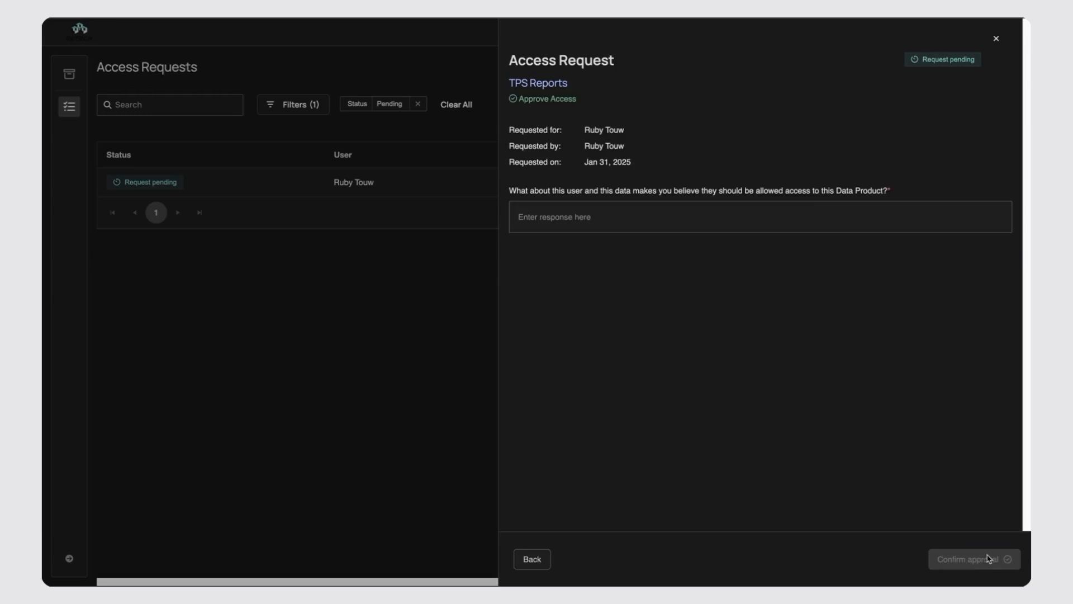
pyautogui.click(608, 225)
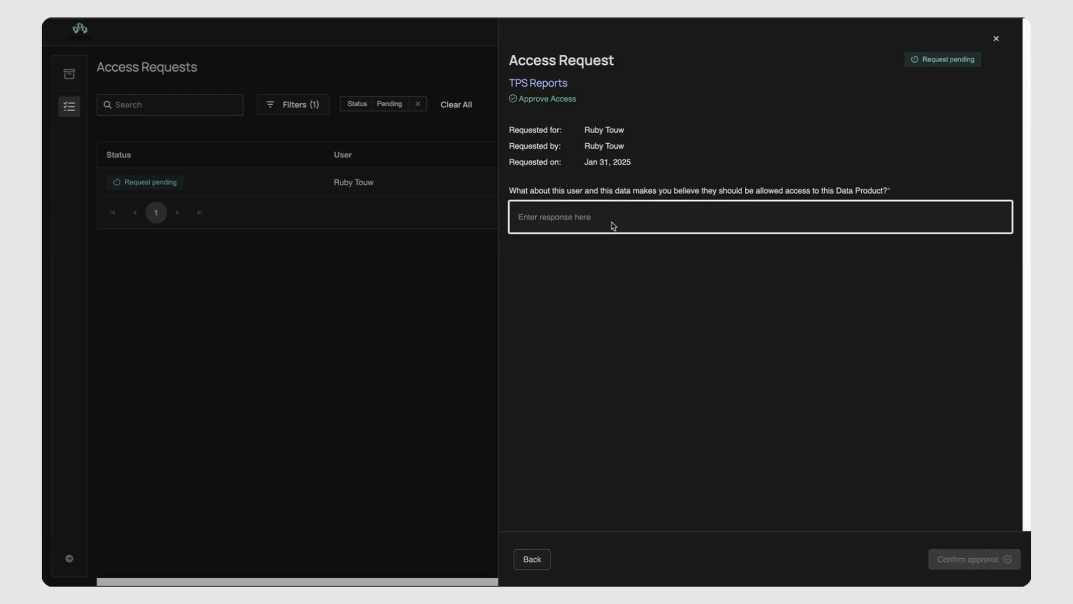
pyautogui.write('needs it for her report')
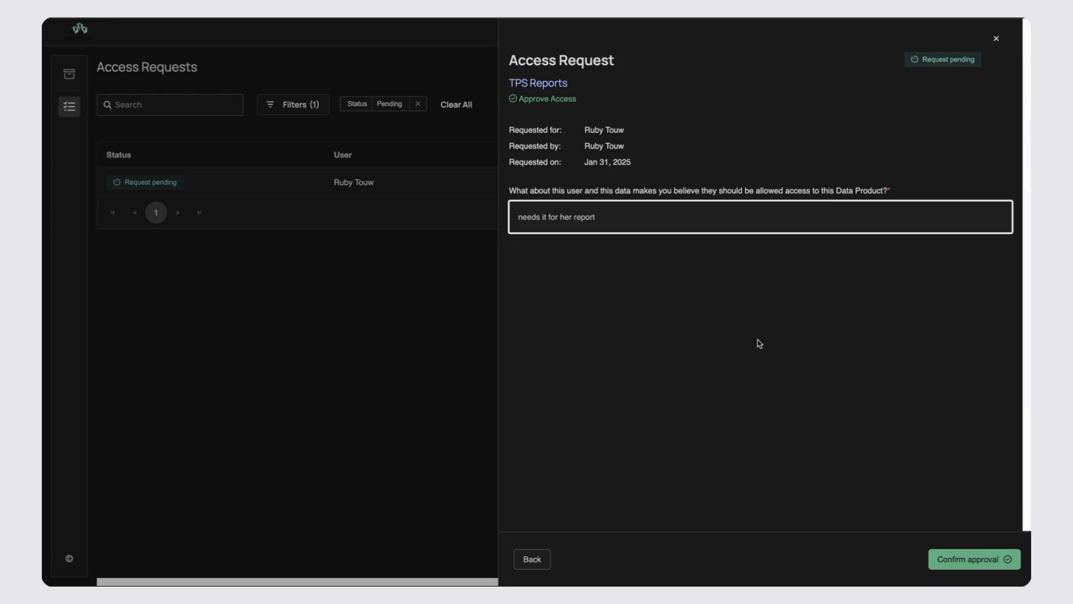
pyautogui.click(985, 557)
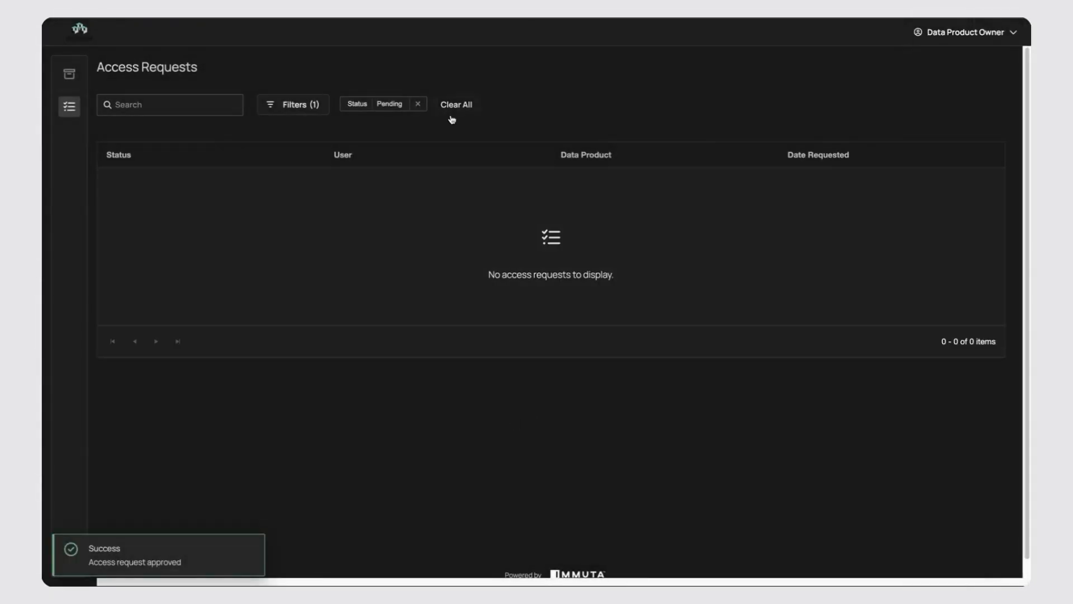
pyautogui.click(419, 104)
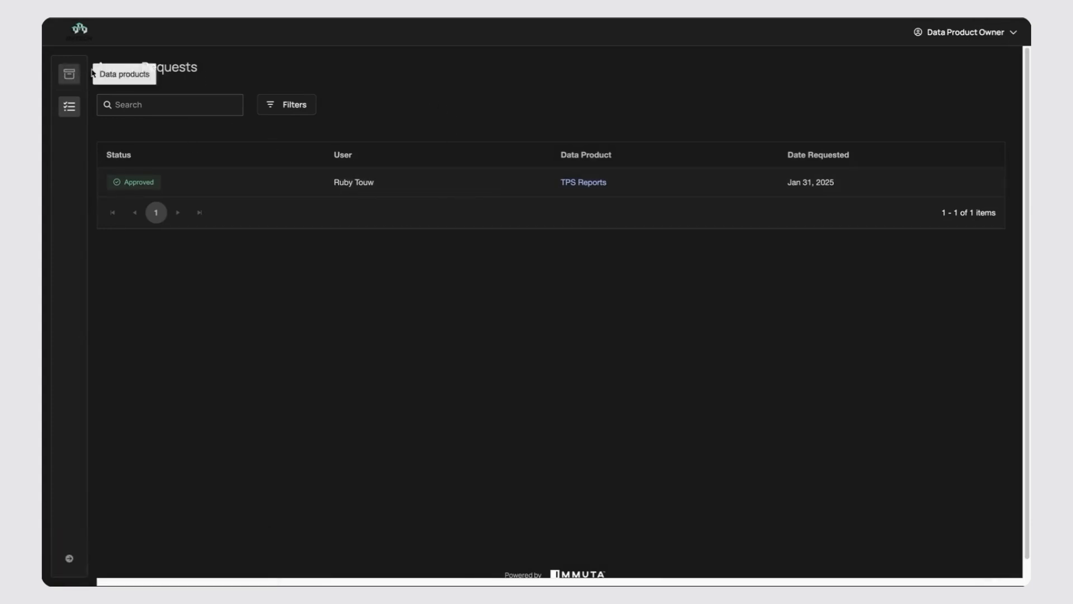
# Switch to the requester's marketplace window, refresh TPS Reports to check its access status and members, and view its details.
pyautogui.hotkey('ctrl', 'Left')
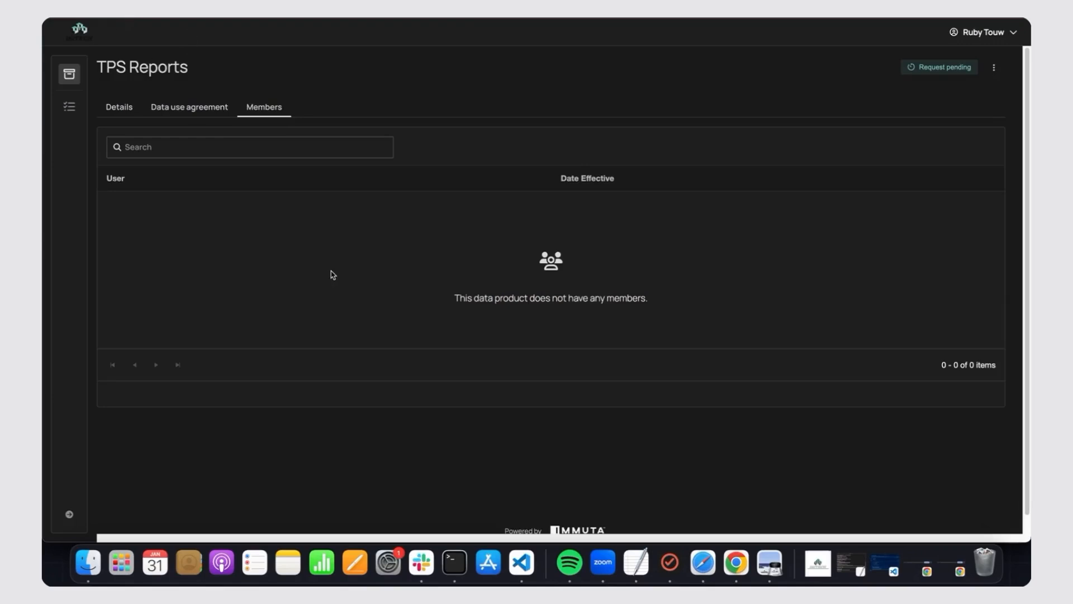
pyautogui.press('super+r')
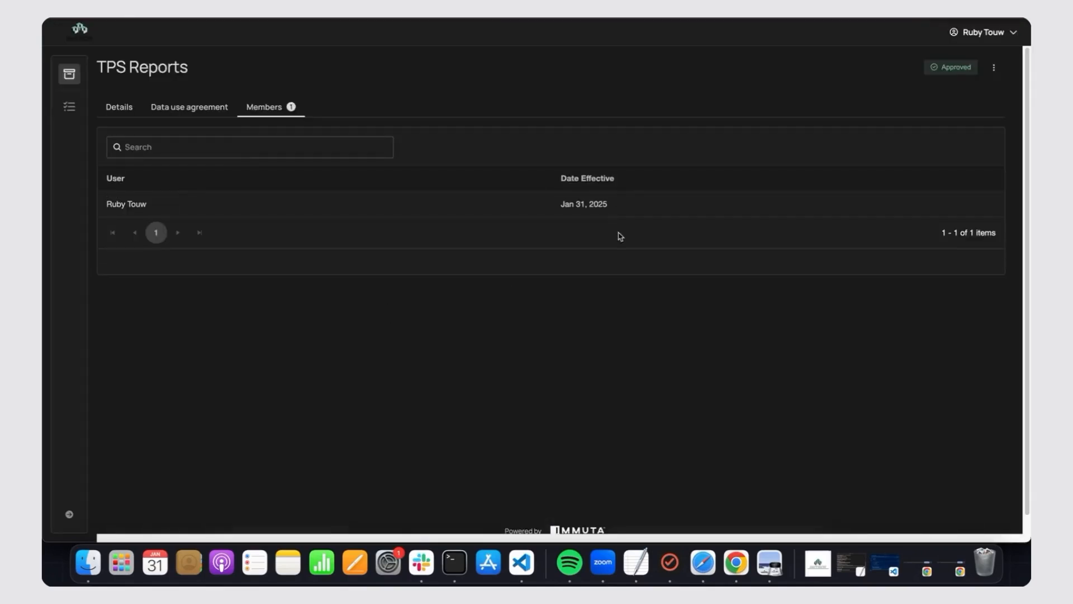
pyautogui.click(119, 107)
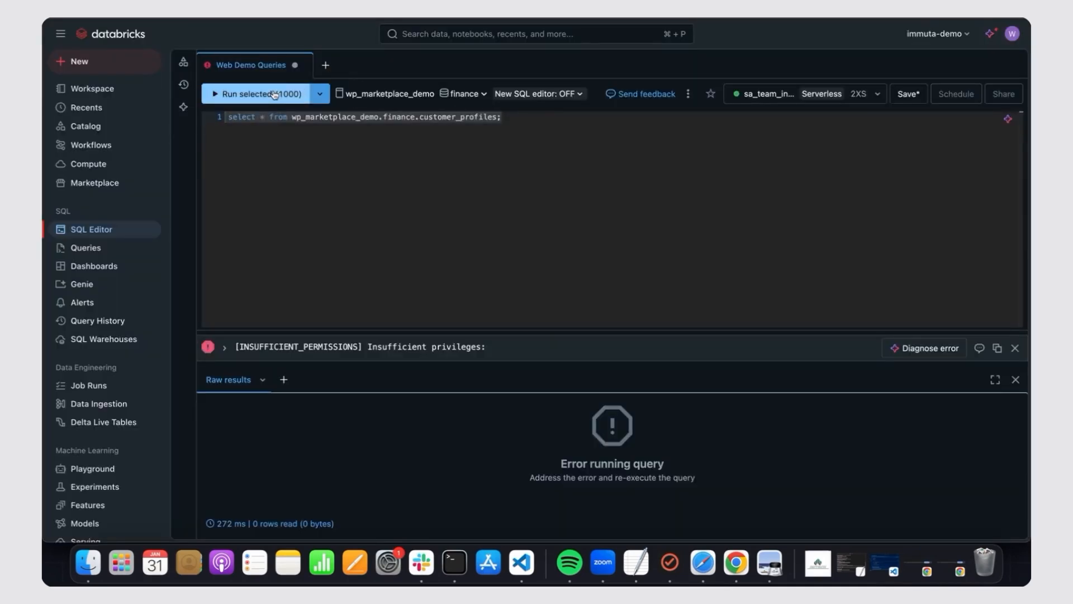
# Rerun the customer_profiles query in Databricks and the "Customer Transactions" query in Snowflake to check the approved access.
pyautogui.click(477, 132)
pyautogui.moveTo(508, 120); pyautogui.dragTo(224, 115)
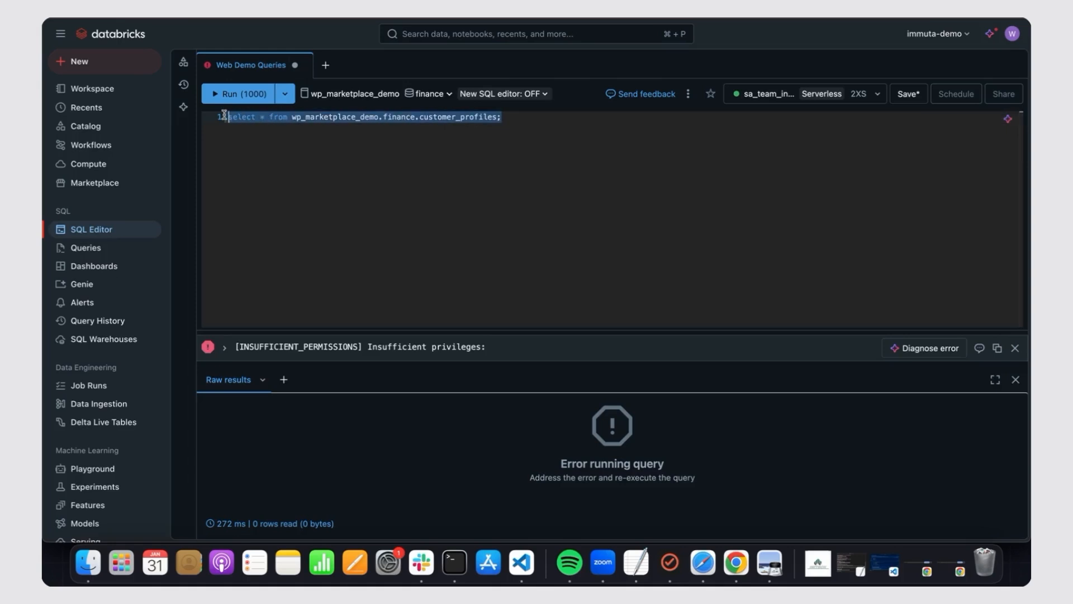
pyautogui.click(254, 95)
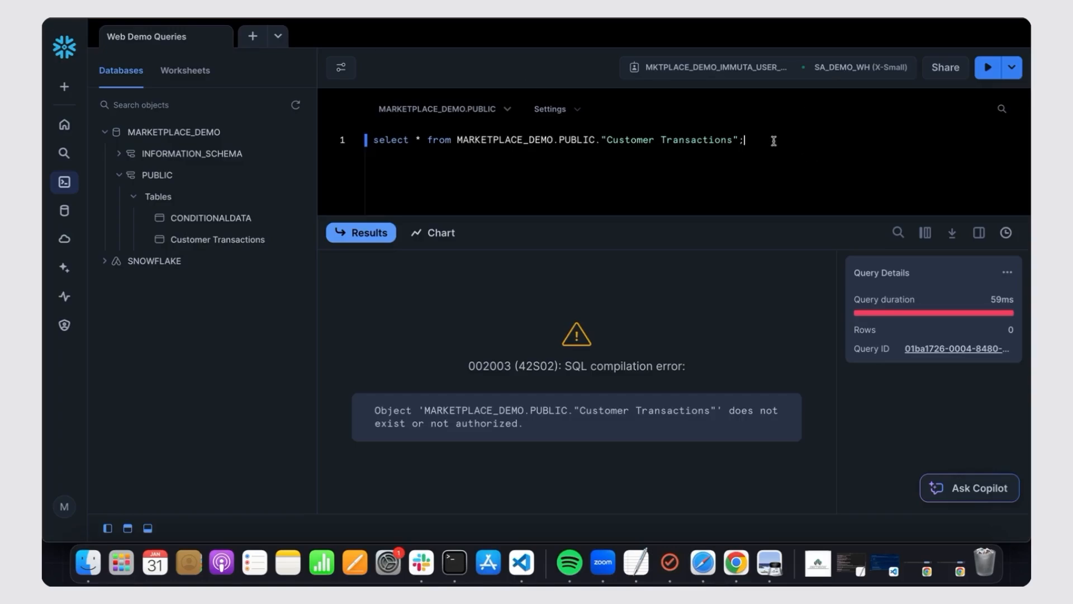
pyautogui.click(987, 68)
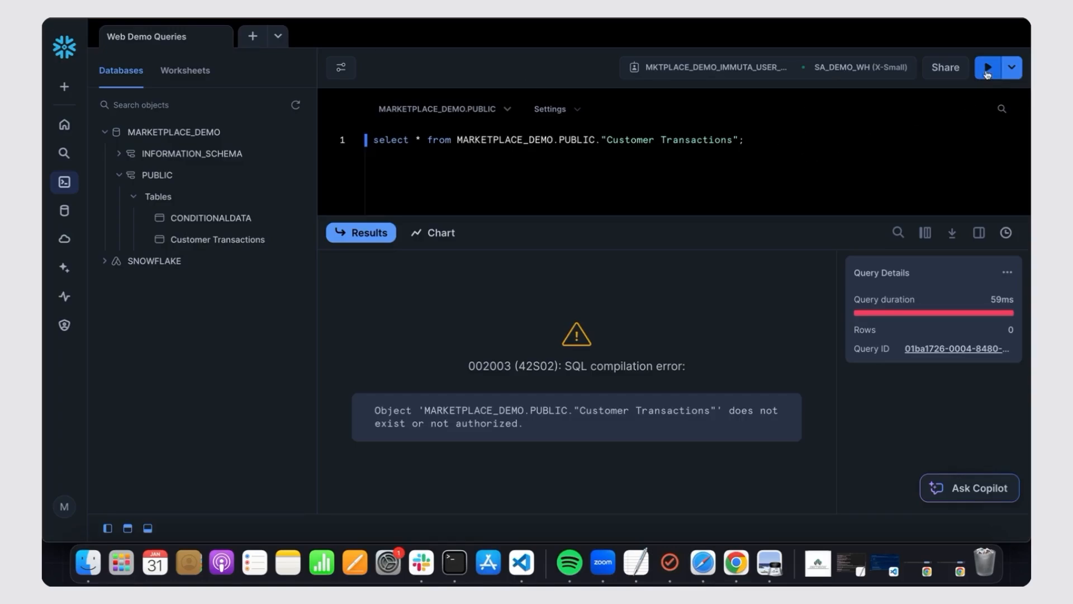